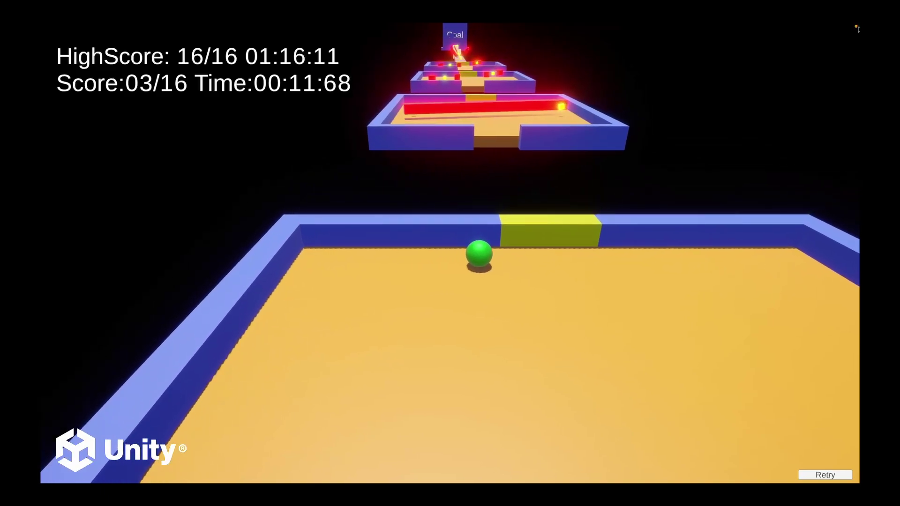
pyautogui.press('Left')
pyautogui.press('Left')
pyautogui.press('Down')
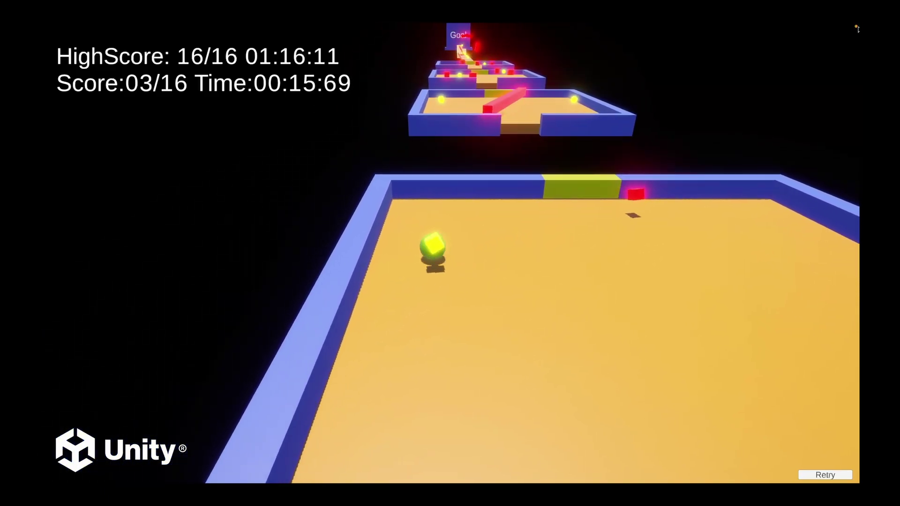
pyautogui.press('Up')
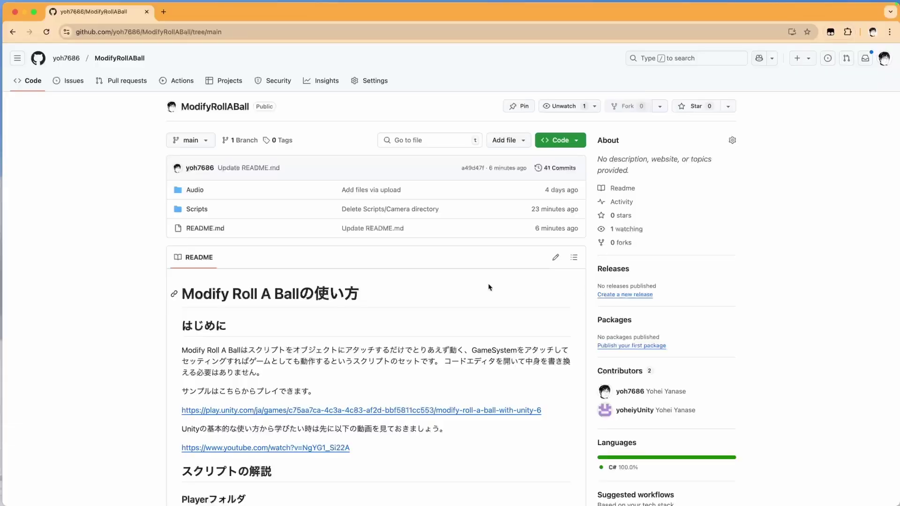
# - Download the ModifyRollABall repository as a ZIP archive and switch to the Unity editor
pyautogui.click(579, 141)
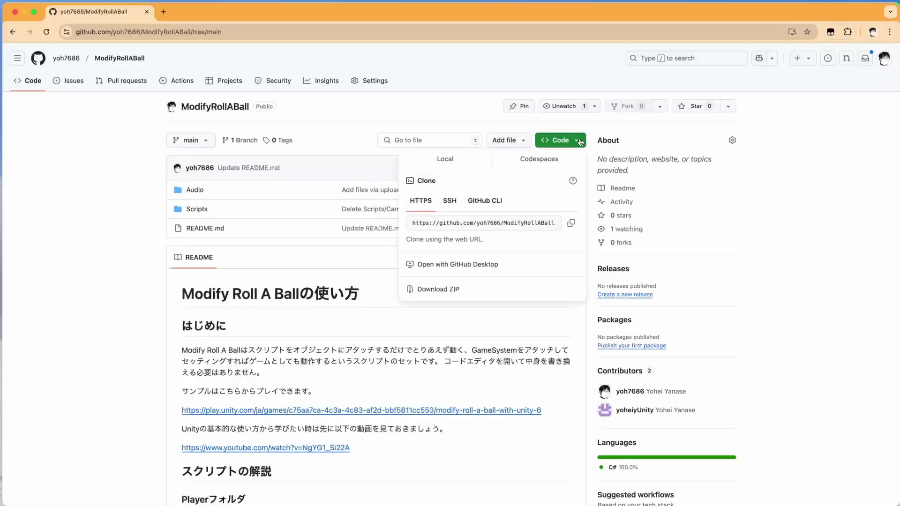
pyautogui.click(447, 293)
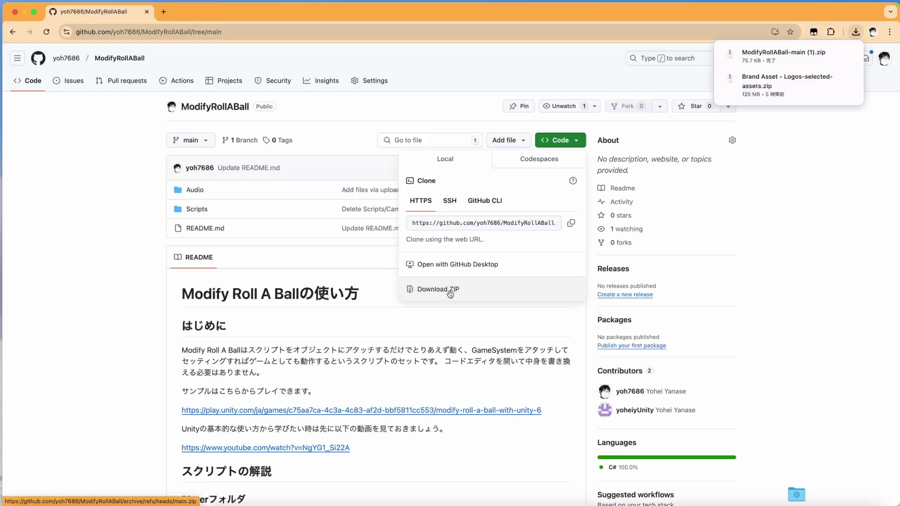
pyautogui.click(806, 270)
pyautogui.press('super+Tab')
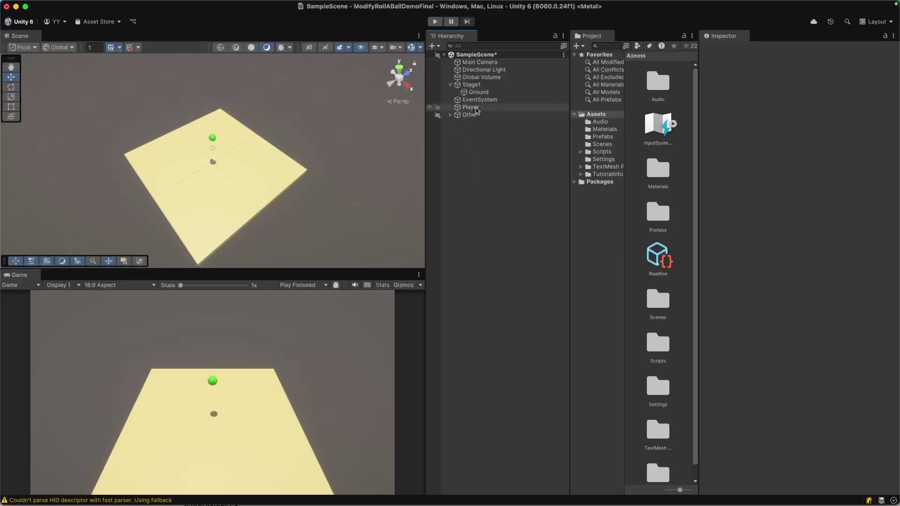
# - Attach the Player script from the Scripts/Player folder to the Player object
pyautogui.click(474, 107)
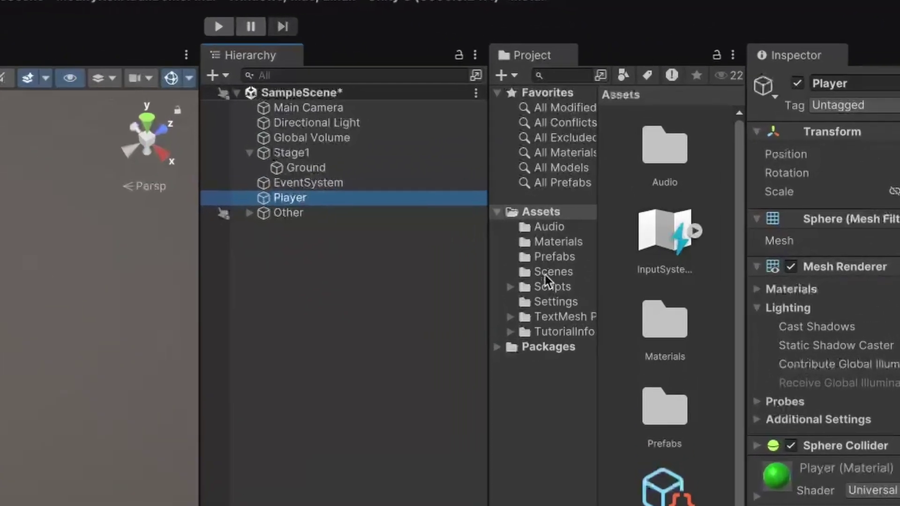
pyautogui.click(549, 287)
pyautogui.click(509, 287)
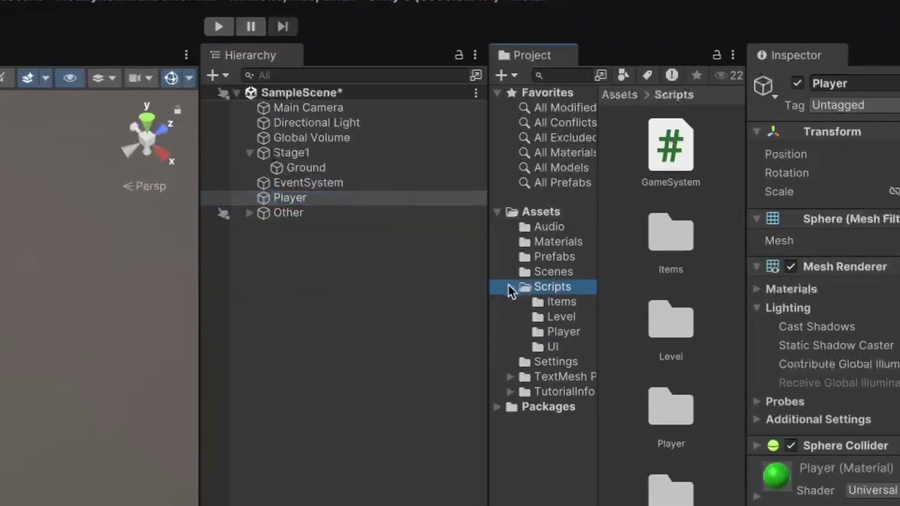
pyautogui.click(553, 332)
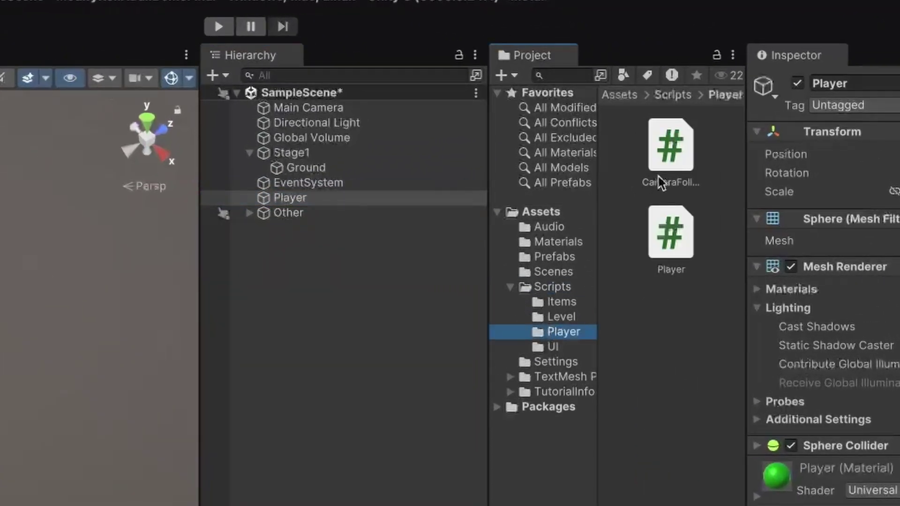
pyautogui.moveTo(667, 236); pyautogui.dragTo(297, 201)
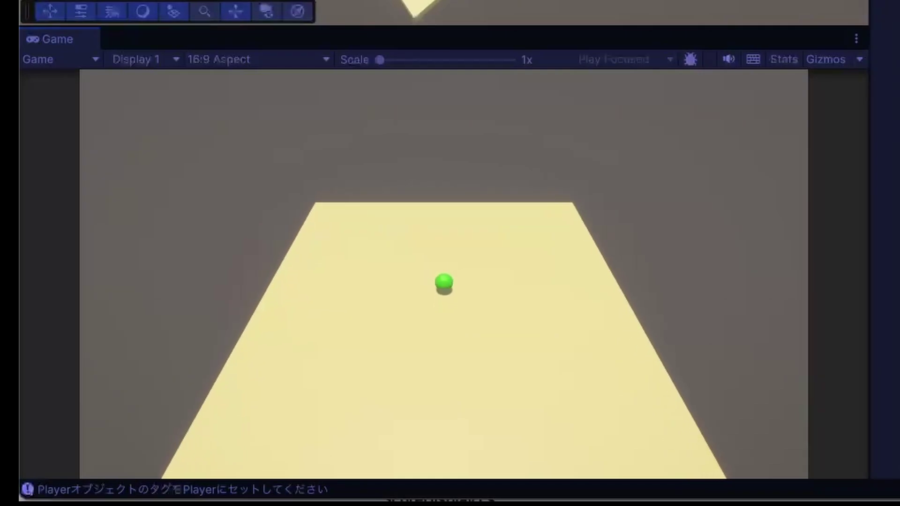
# - Test the Player script in Play mode by rolling the ball right and left and making it jump
pyautogui.press('Right')
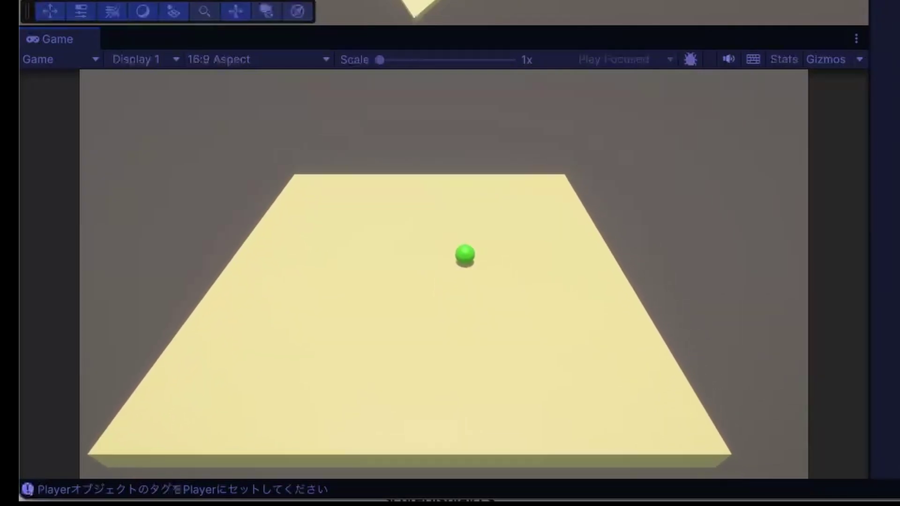
pyautogui.press('Left')
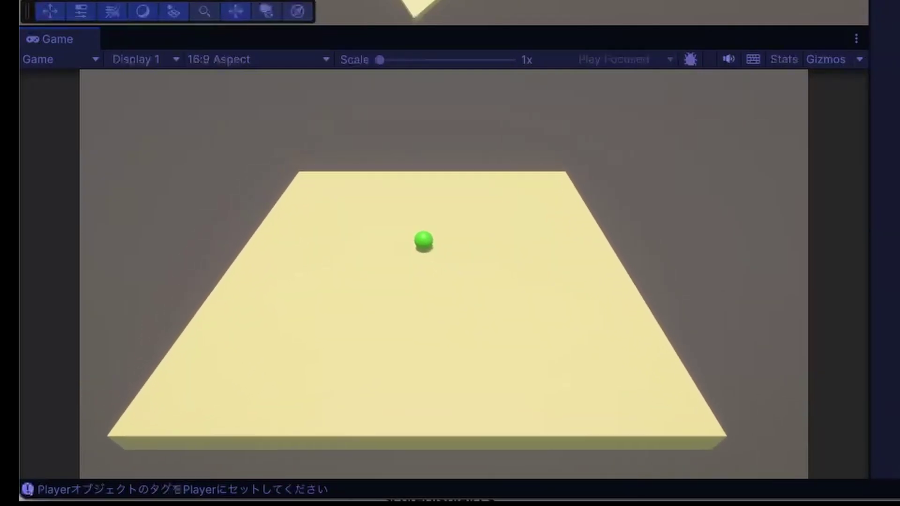
pyautogui.press('space')
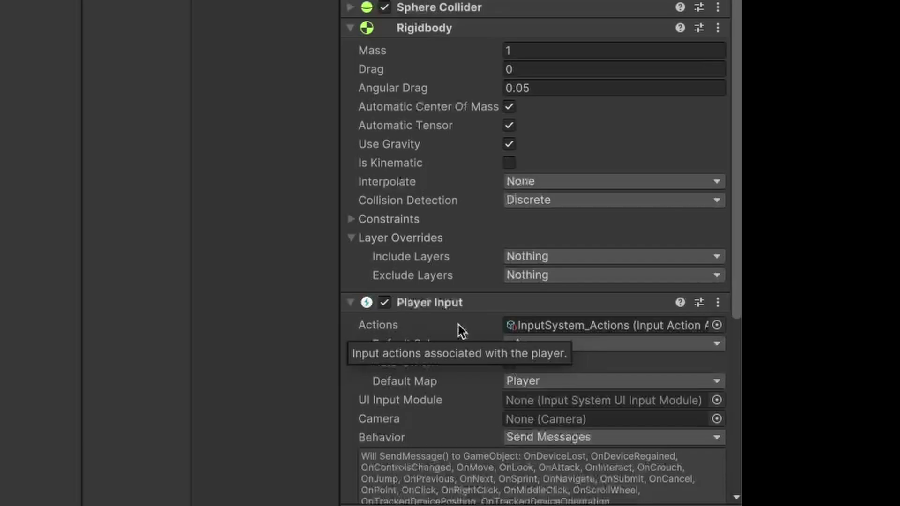
# - Set the Drag of the Player's Rigidbody to 0.5
pyautogui.scroll(-10, 458, 324)
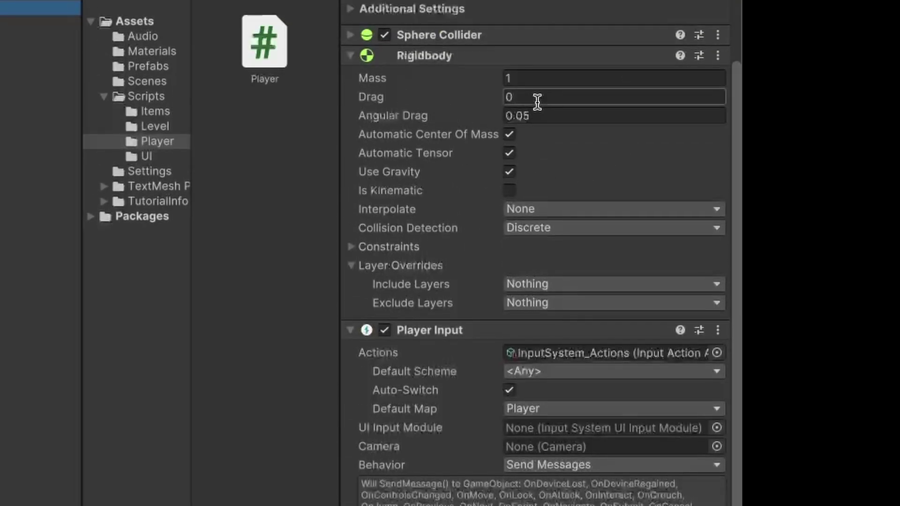
pyautogui.click(536, 101)
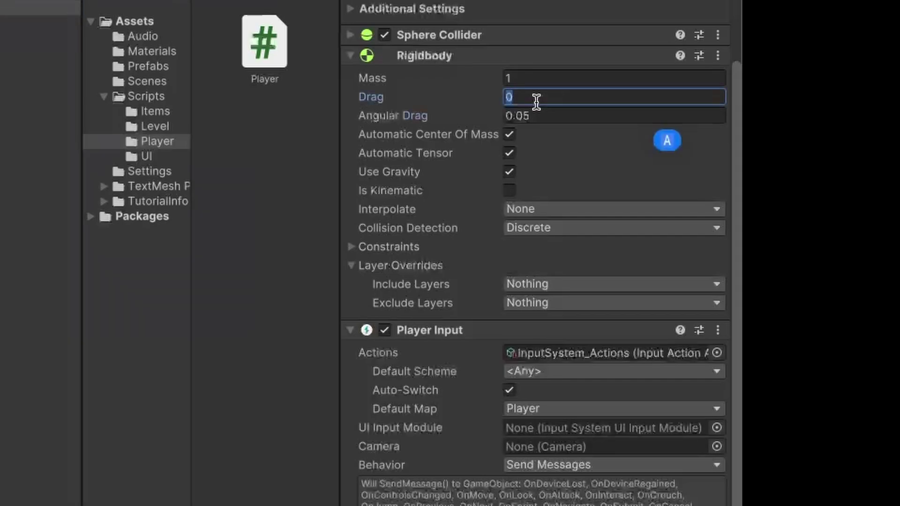
pyautogui.write('0.5')
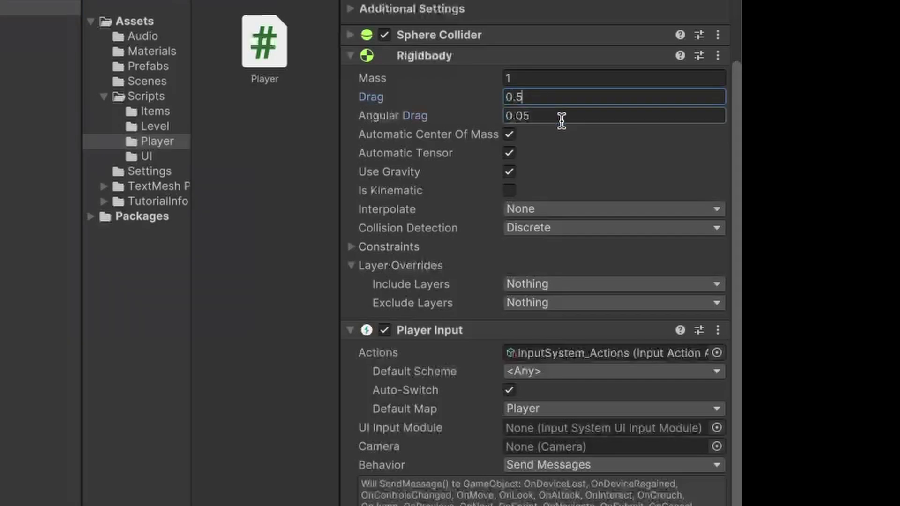
pyautogui.click(560, 119)
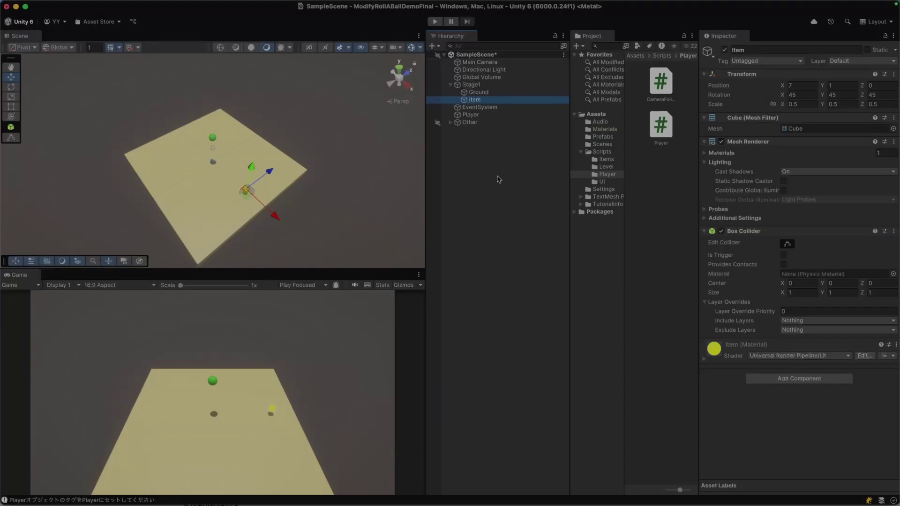
# - Attach the Item and RotateObject scripts from the Scripts/Items folder together to the Item object under Stage1
pyautogui.click(498, 179)
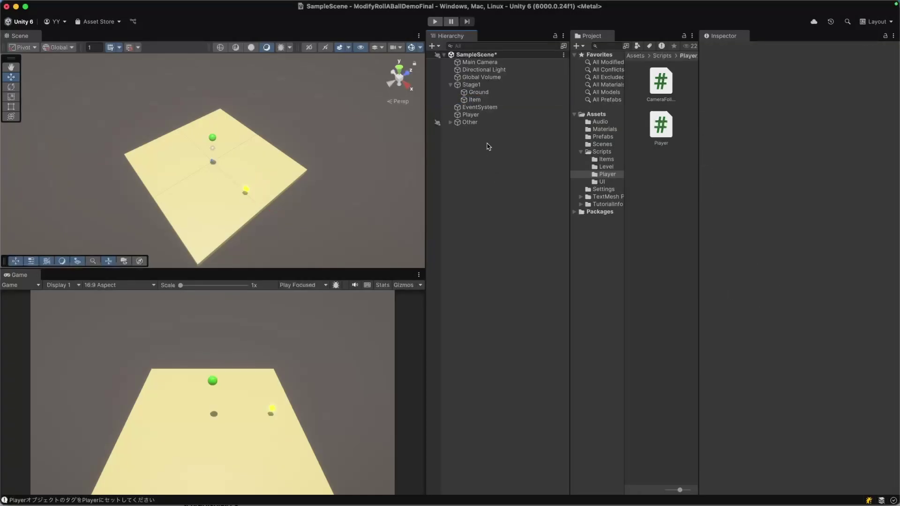
pyautogui.click(482, 100)
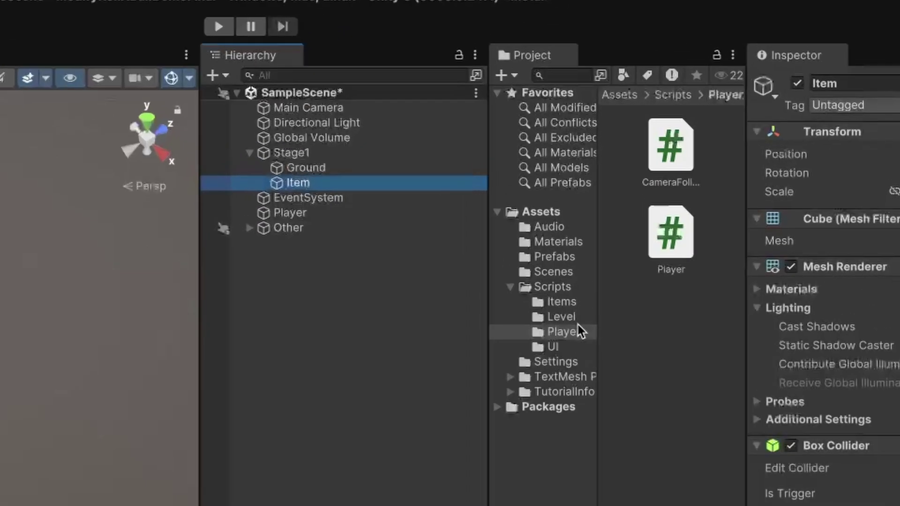
pyautogui.click(560, 304)
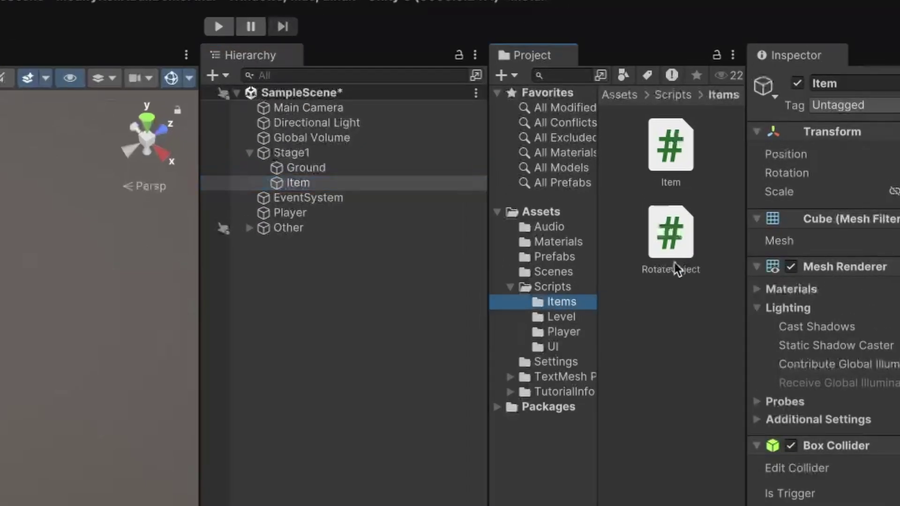
pyautogui.click(667, 152)
pyautogui.keyDown('shift'); pyautogui.click(671, 233); pyautogui.keyUp('shift')
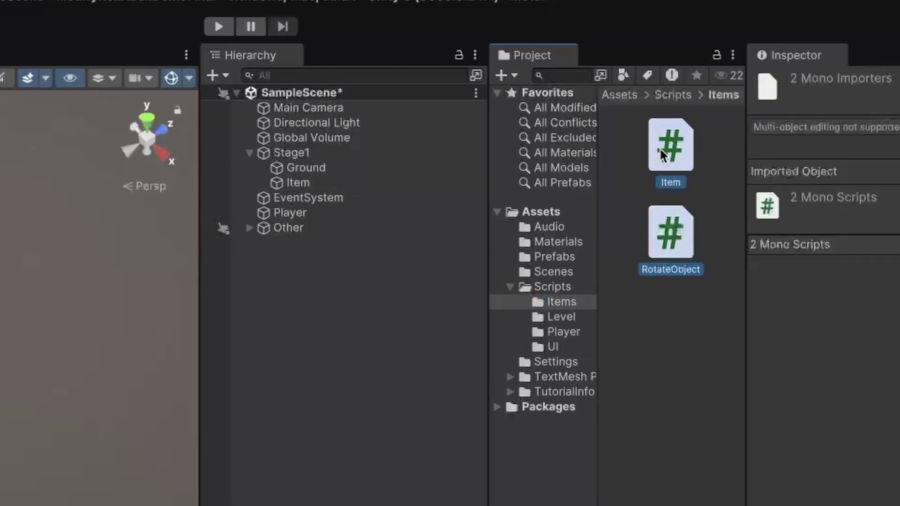
pyautogui.moveTo(659, 147); pyautogui.dragTo(296, 188)
pyautogui.click(296, 188)
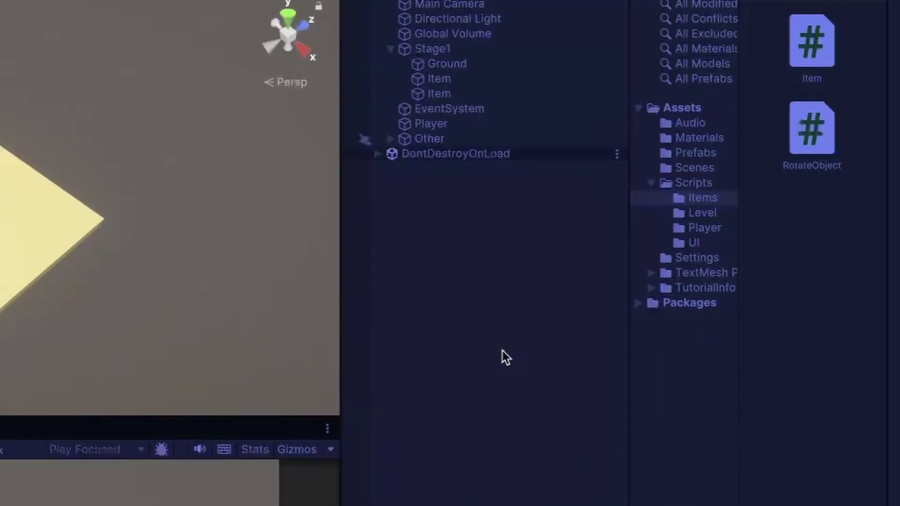
# - Test the item scripts in Play mode by rolling the ball right and left toward the yellow items
pyautogui.press('Right')
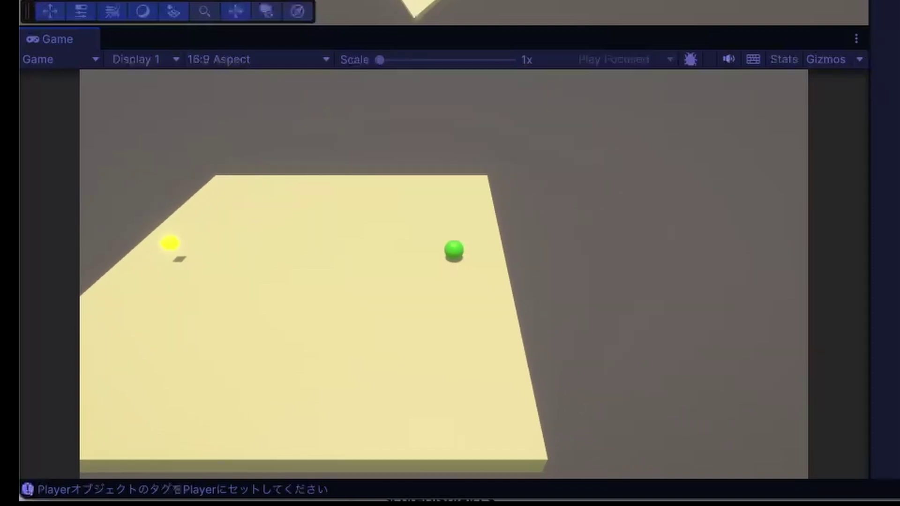
pyautogui.press('Left')
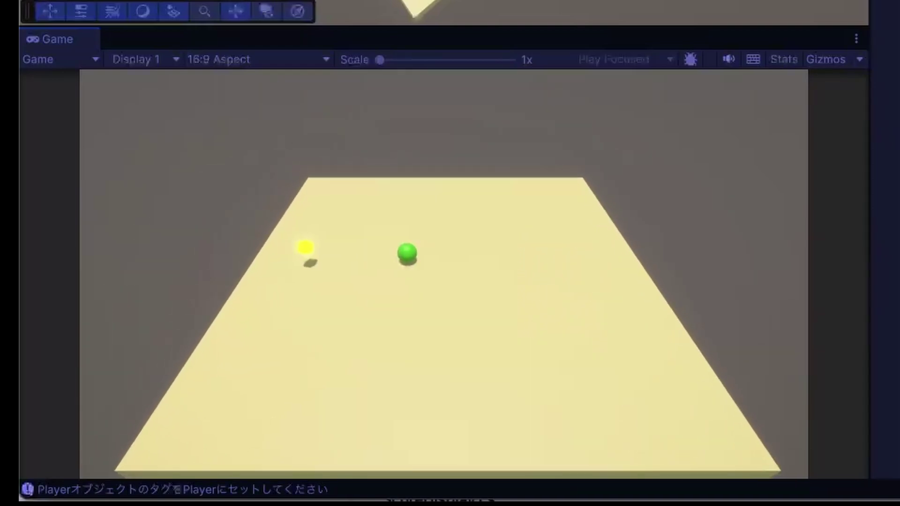
pyautogui.press('Right')
pyautogui.press('Right')
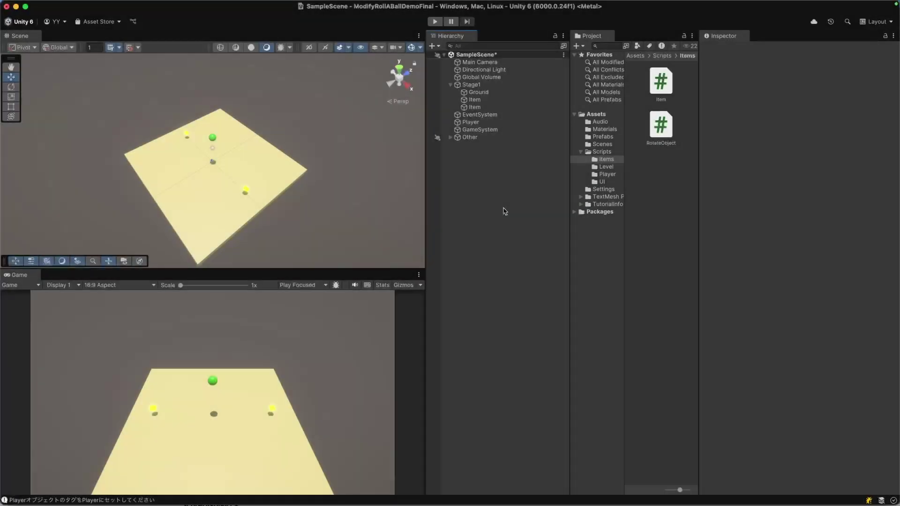
# - Attach the GameSystem script from the Scripts folder to the GameSystem object
pyautogui.click(499, 129)
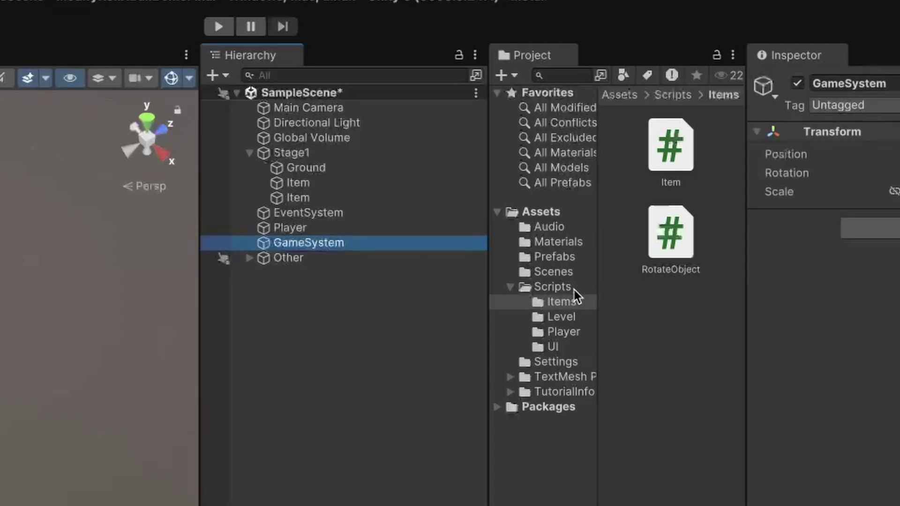
pyautogui.click(553, 287)
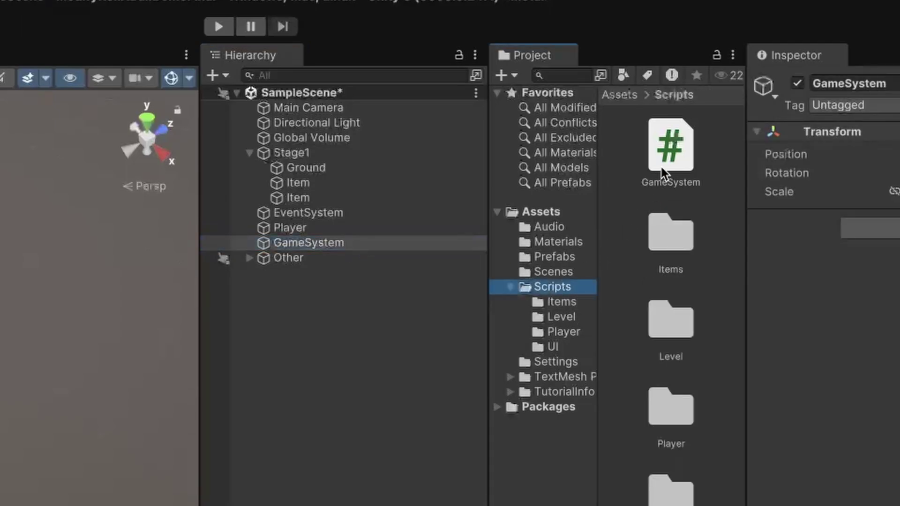
pyautogui.moveTo(663, 173); pyautogui.dragTo(312, 246)
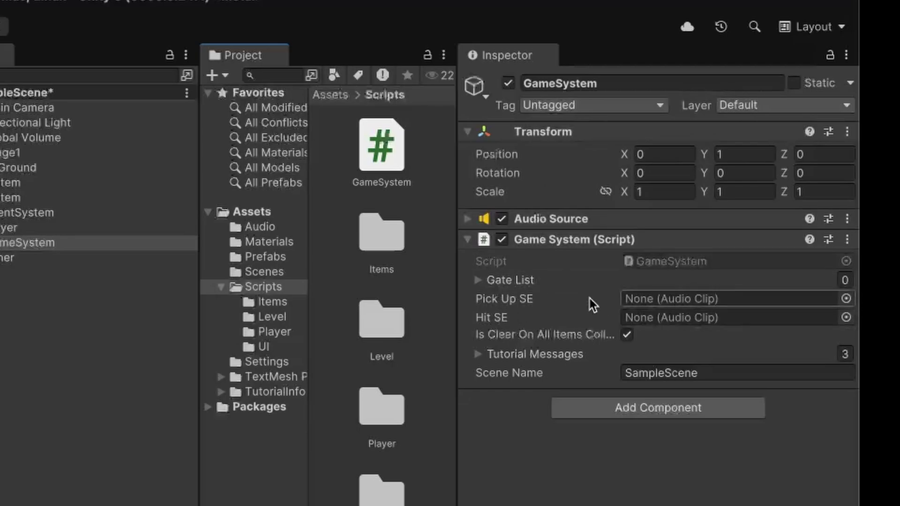
# - Assign the PickUp clip to Pick Up SE and the Explosion clip to Hit SE in the Game System script
pyautogui.click(253, 228)
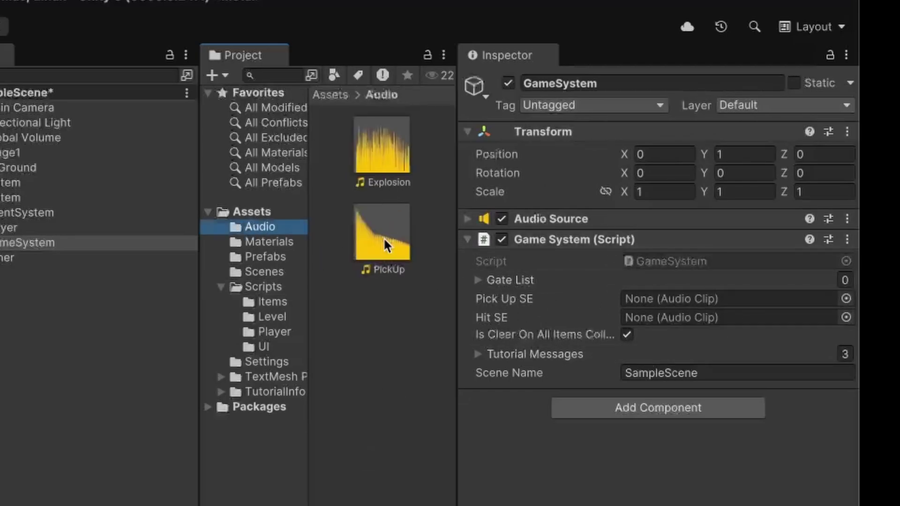
pyautogui.moveTo(384, 237); pyautogui.dragTo(664, 298)
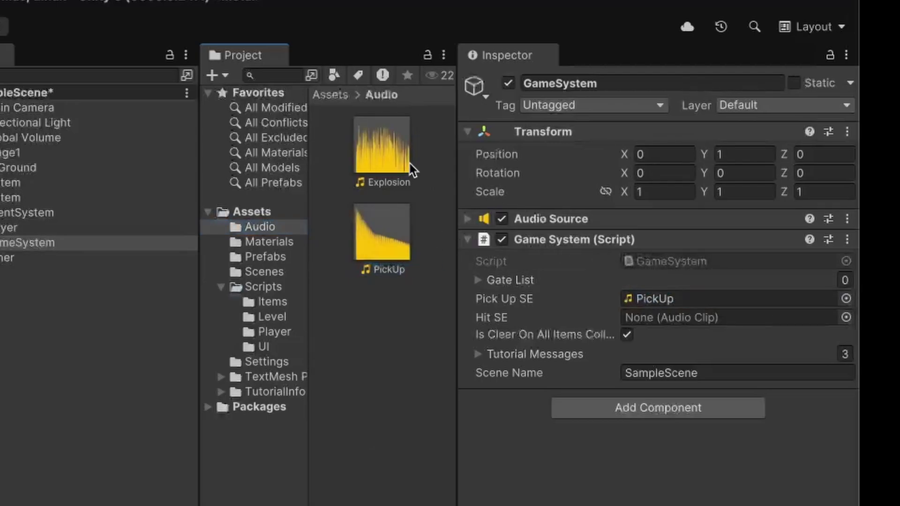
pyautogui.moveTo(389, 150); pyautogui.dragTo(666, 323)
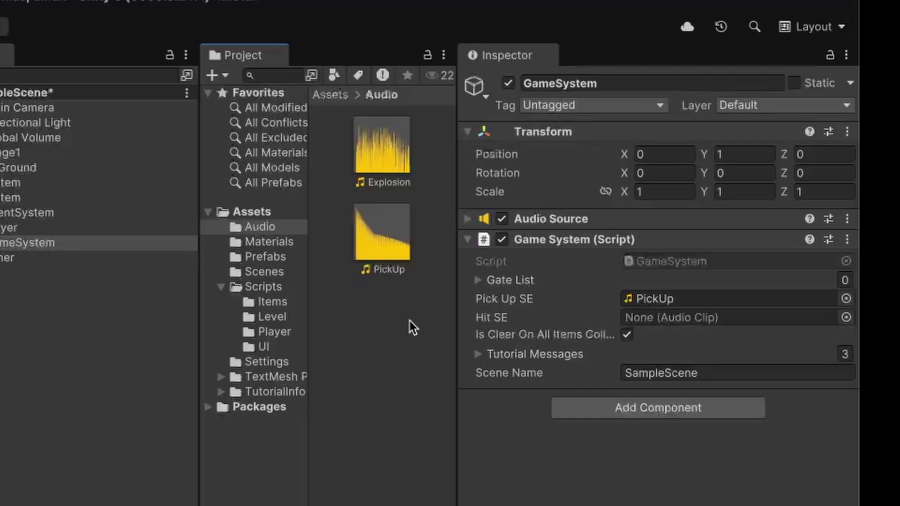
pyautogui.moveTo(388, 150); pyautogui.dragTo(664, 318)
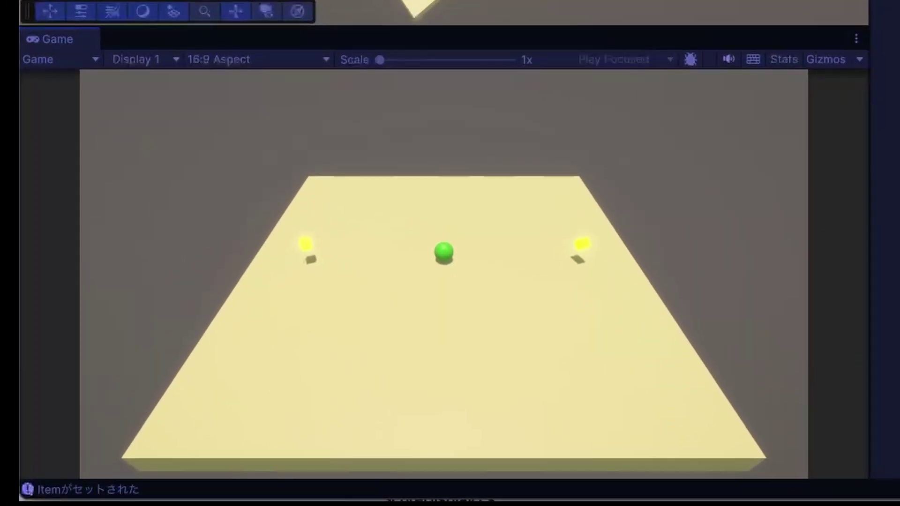
# - Test the pickup sound in Play mode by rolling the ball into the items on both sides of the stage
pyautogui.press('Right')
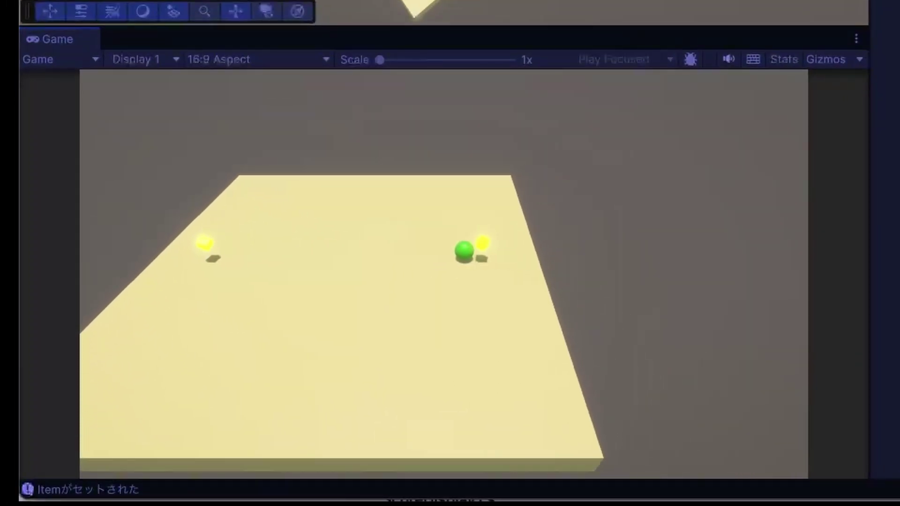
pyautogui.press('Left')
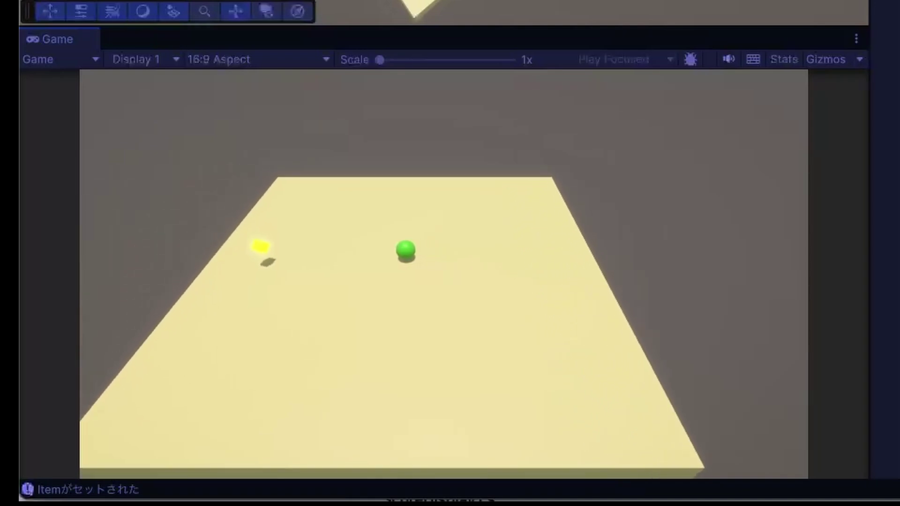
pyautogui.press('Right')
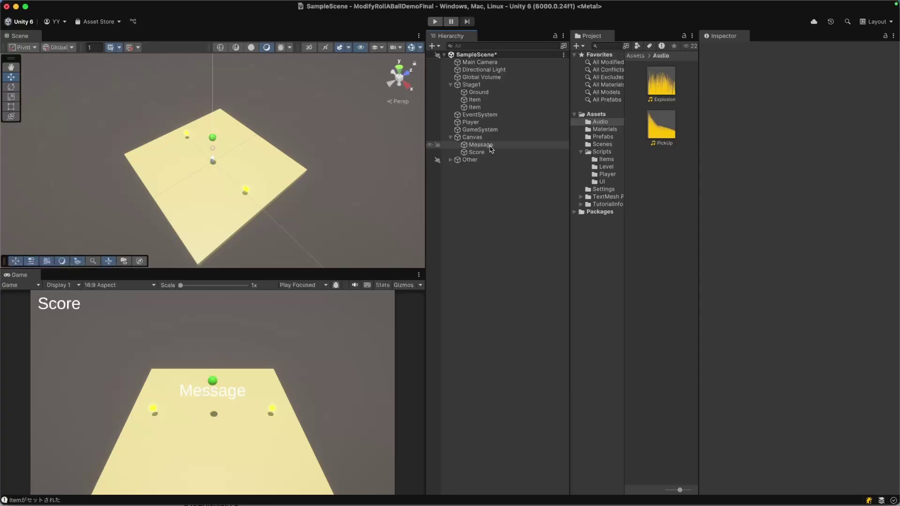
# - Attach the TextController script from the UI scripts folder to Message and the ScoreDisplay script to Score
pyautogui.click(490, 145)
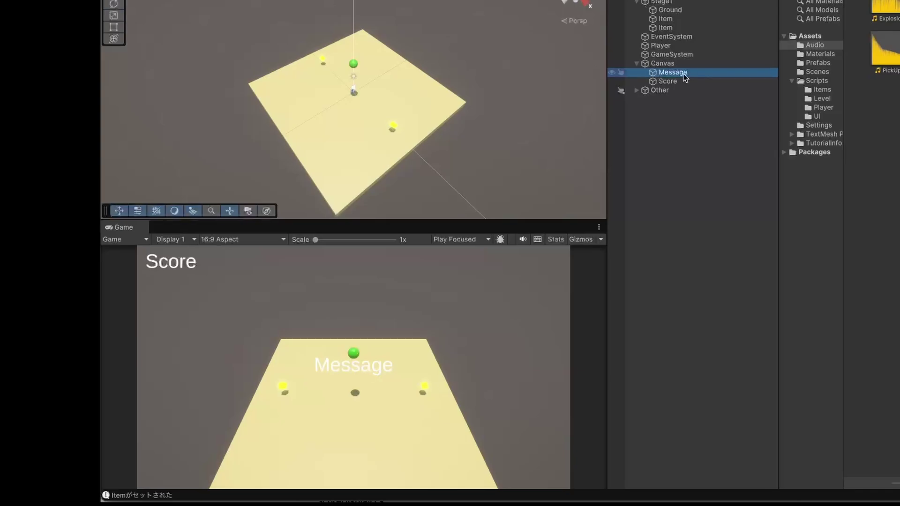
pyautogui.click(683, 83)
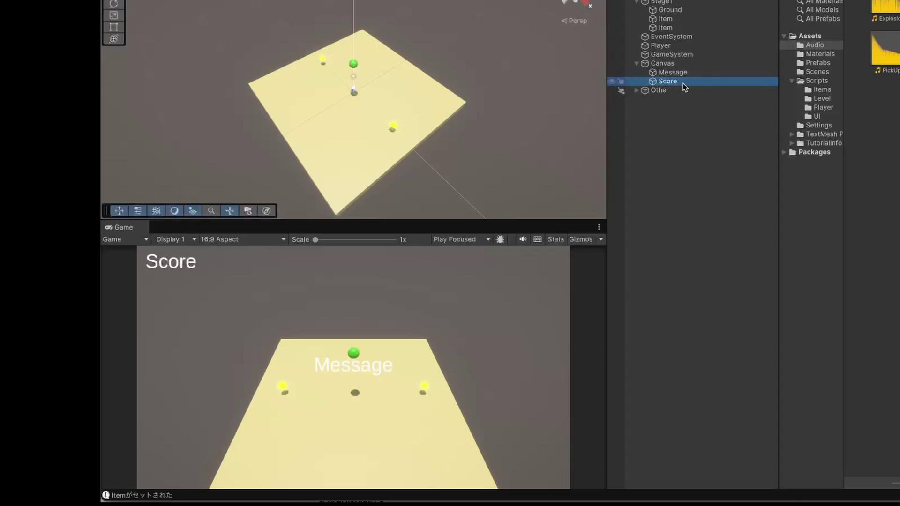
pyautogui.click(684, 74)
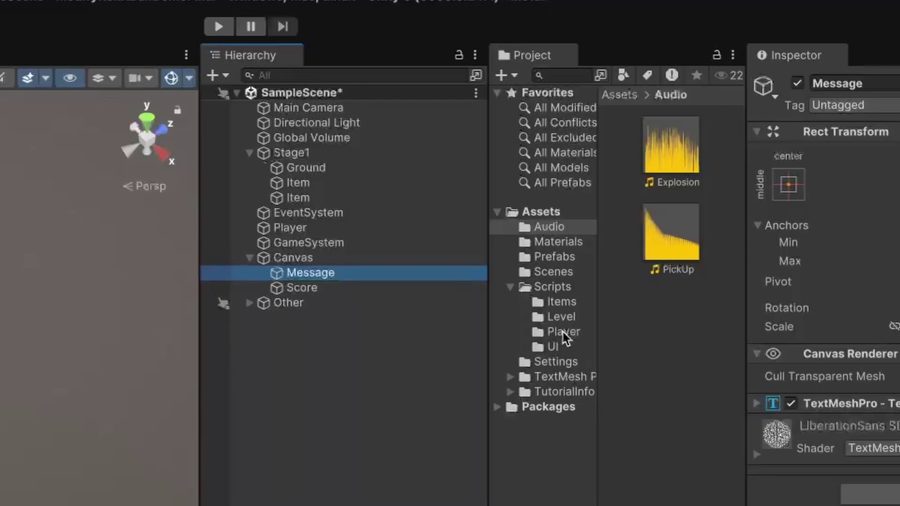
pyautogui.click(551, 347)
pyautogui.moveTo(669, 323); pyautogui.dragTo(322, 271)
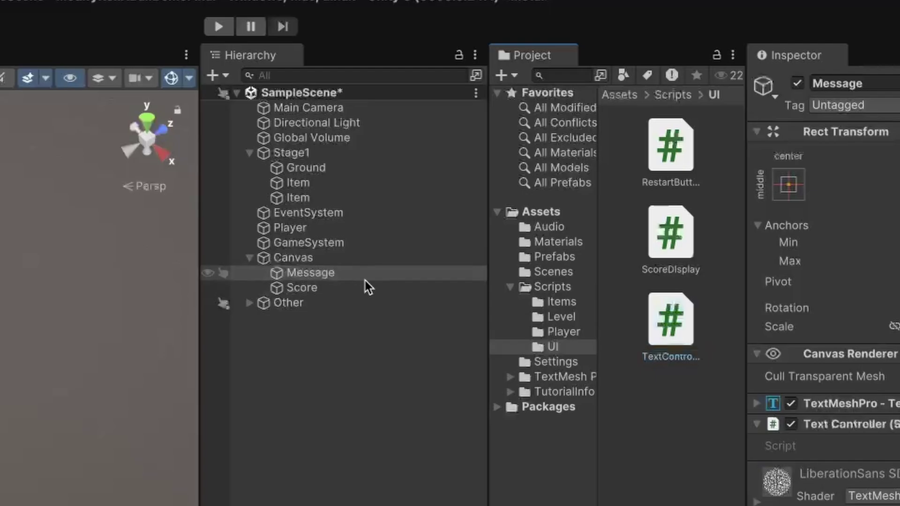
pyautogui.click(333, 288)
pyautogui.moveTo(671, 249); pyautogui.dragTo(320, 294)
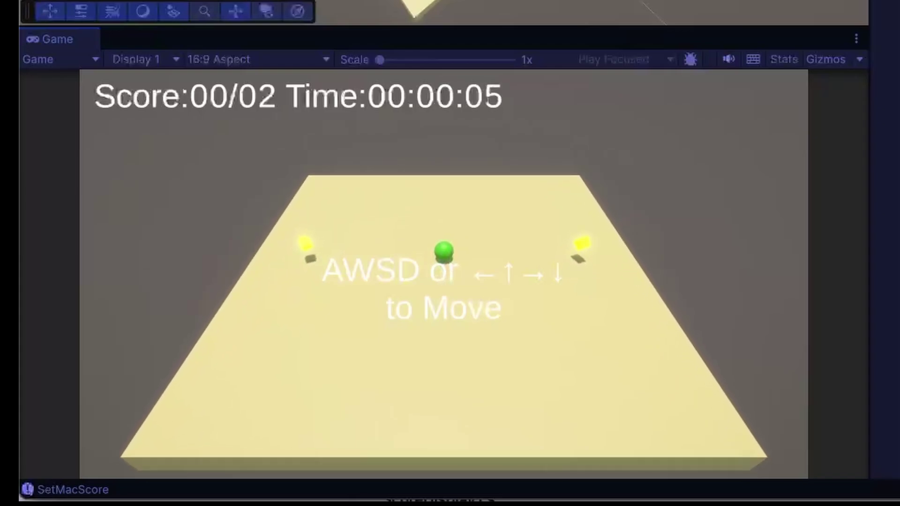
# - Test the score, timer and message texts in Play mode by rolling the ball into the items over two runs
pyautogui.press('d')
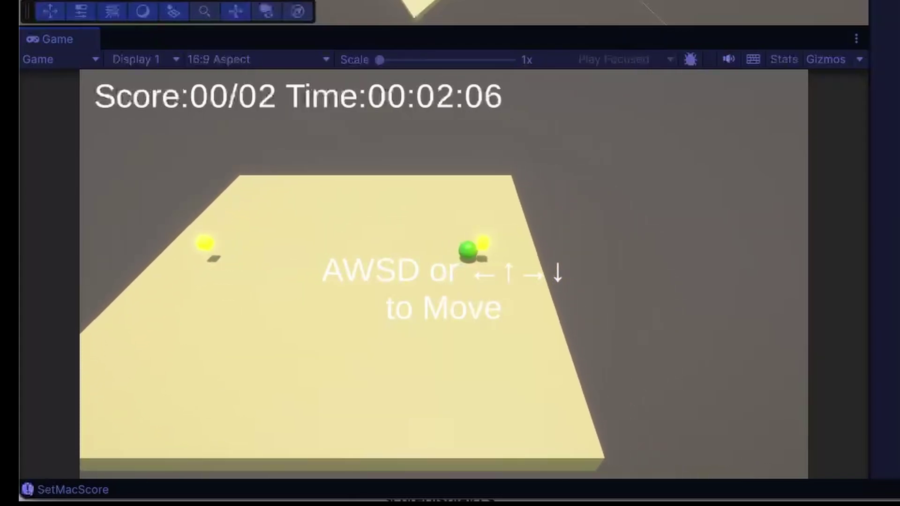
pyautogui.press('a')
pyautogui.press('a')
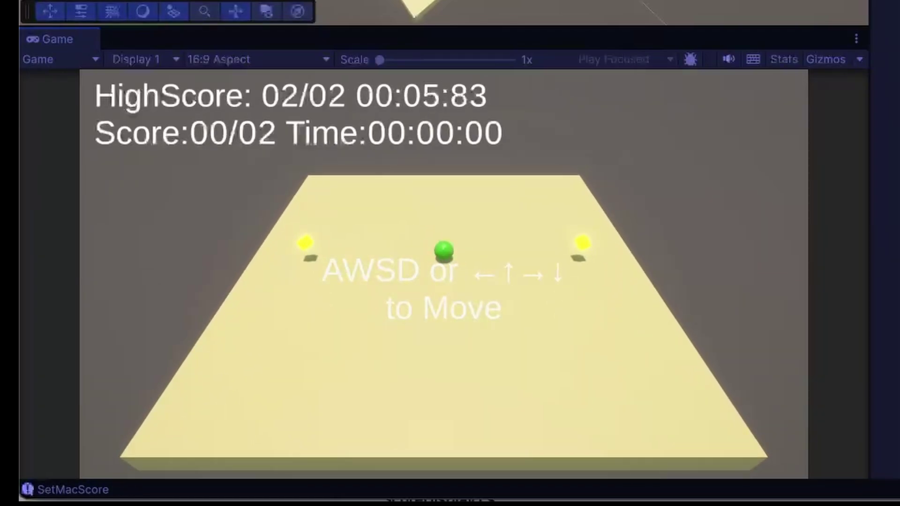
pyautogui.press('d')
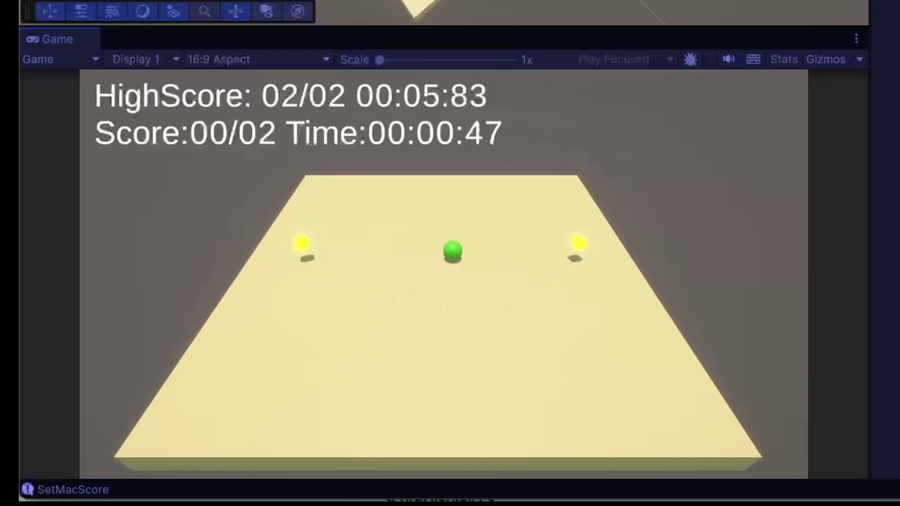
pyautogui.press('a')
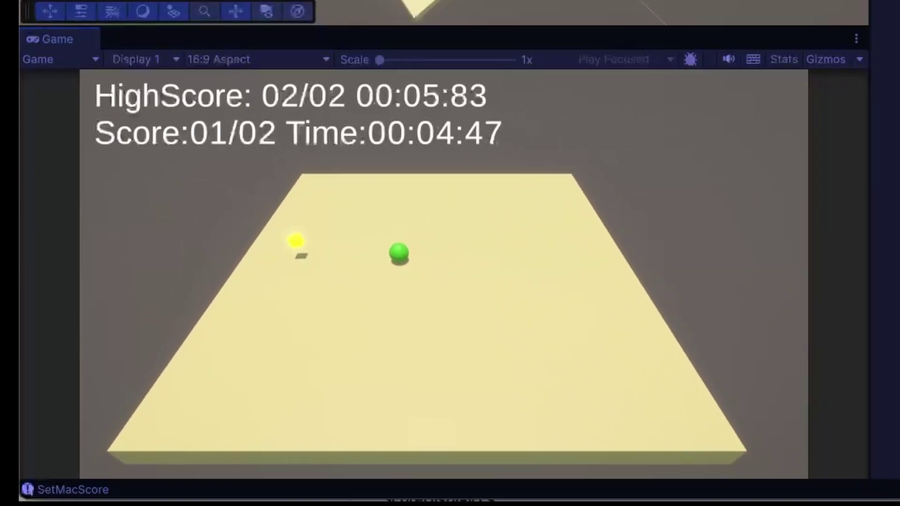
pyautogui.press('w')
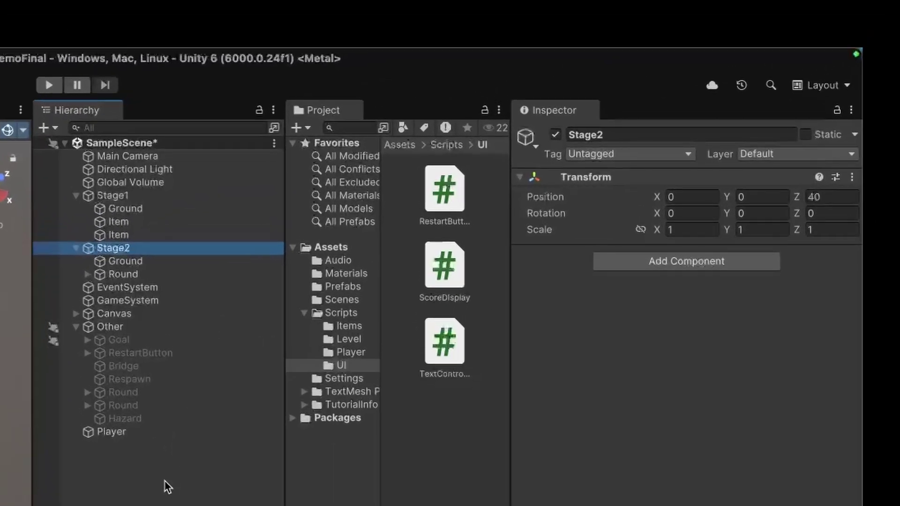
# - Expand the Round object in Stage2, move Bridge from Other into Stage2, and attach the Gate script from the Level folder to it
pyautogui.click(118, 272)
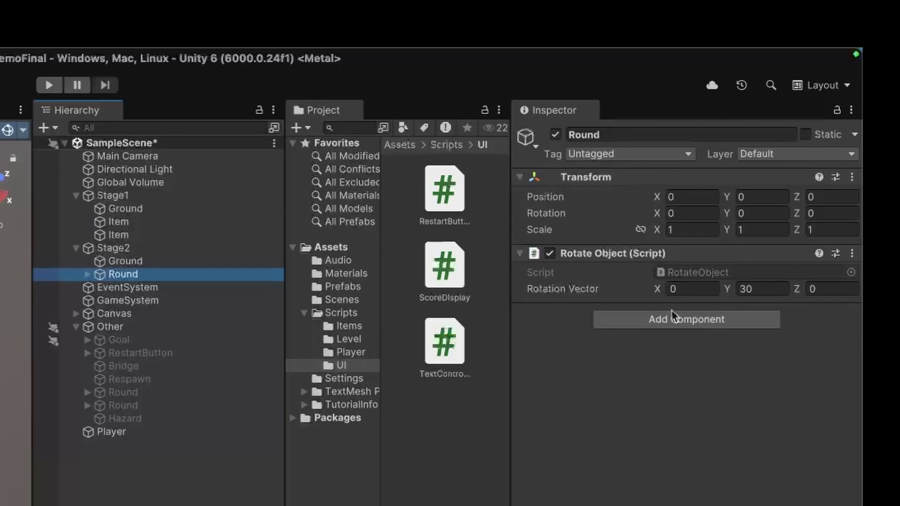
pyautogui.click(88, 275)
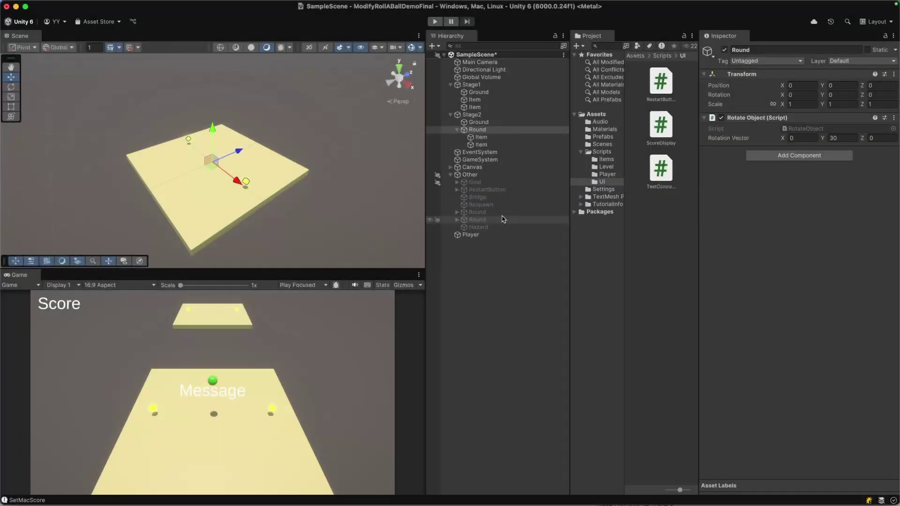
pyautogui.moveTo(477, 197); pyautogui.dragTo(479, 146)
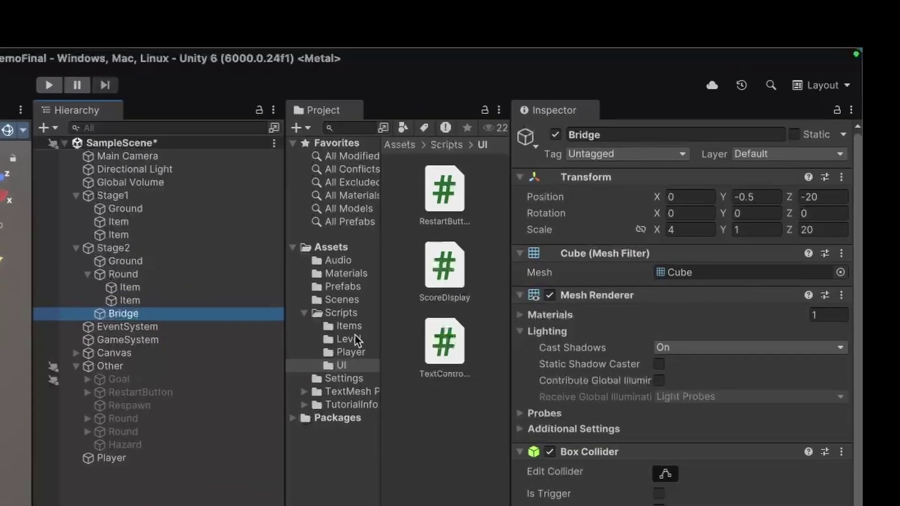
pyautogui.click(354, 334)
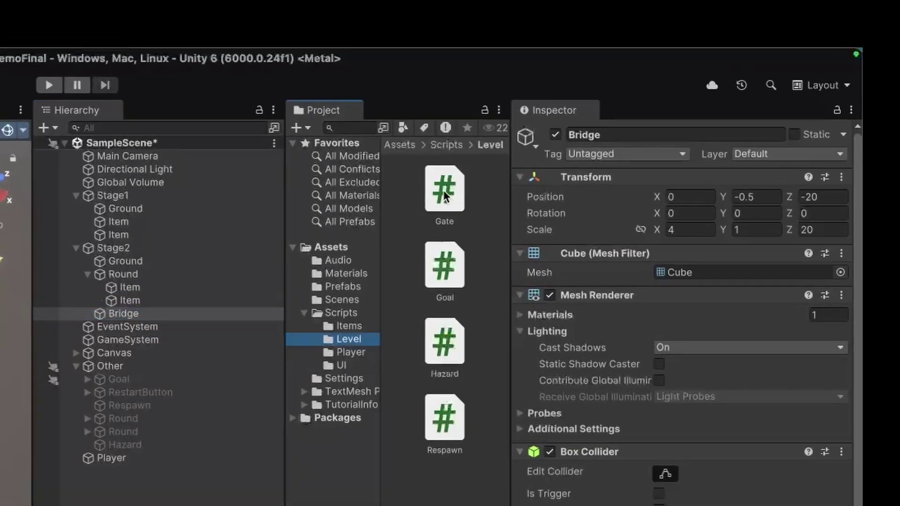
pyautogui.moveTo(443, 190); pyautogui.dragTo(117, 315)
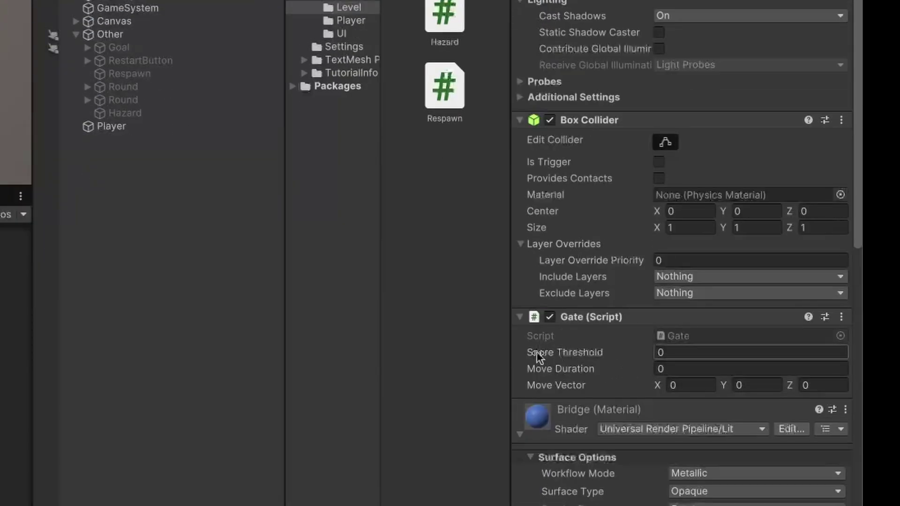
# - Set the Gate script's Score Threshold and Move Duration to 2 with a negative Move Vector Y, and change Bridge's Y position
pyautogui.click(687, 356)
pyautogui.write('2')
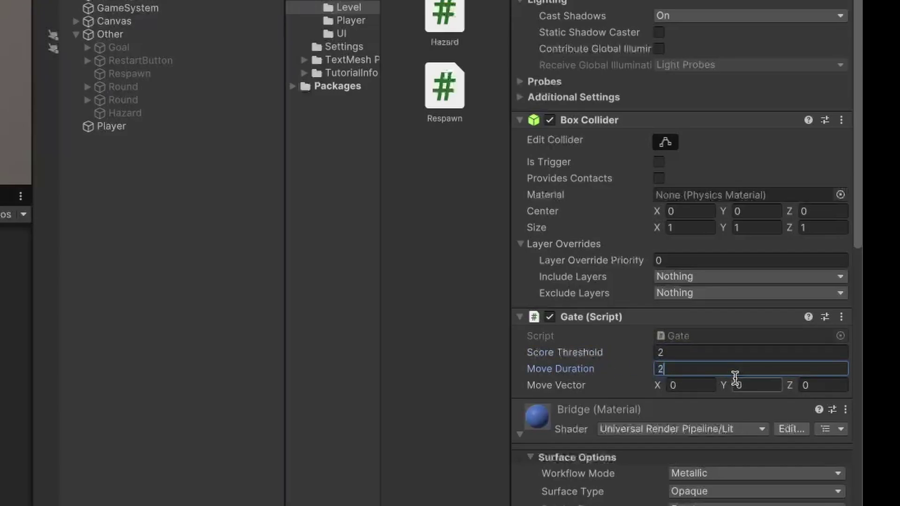
pyautogui.click(751, 385)
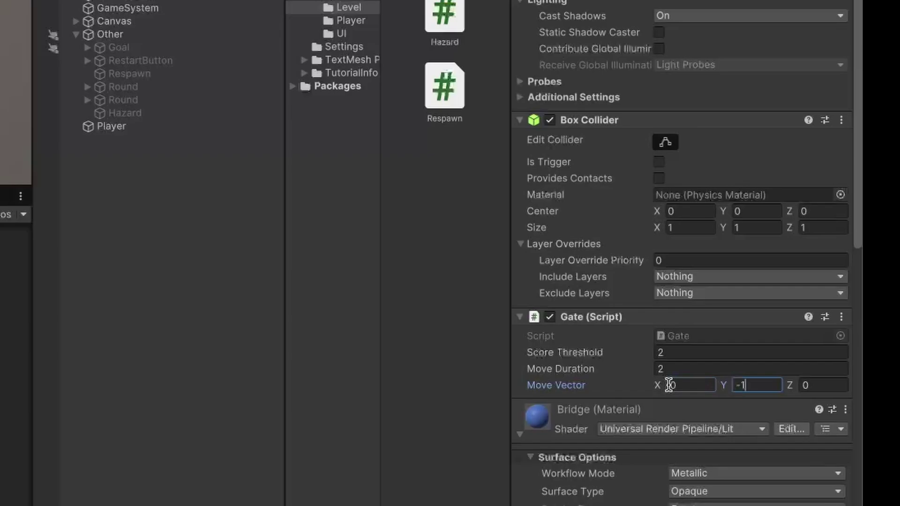
pyautogui.click(145, 192)
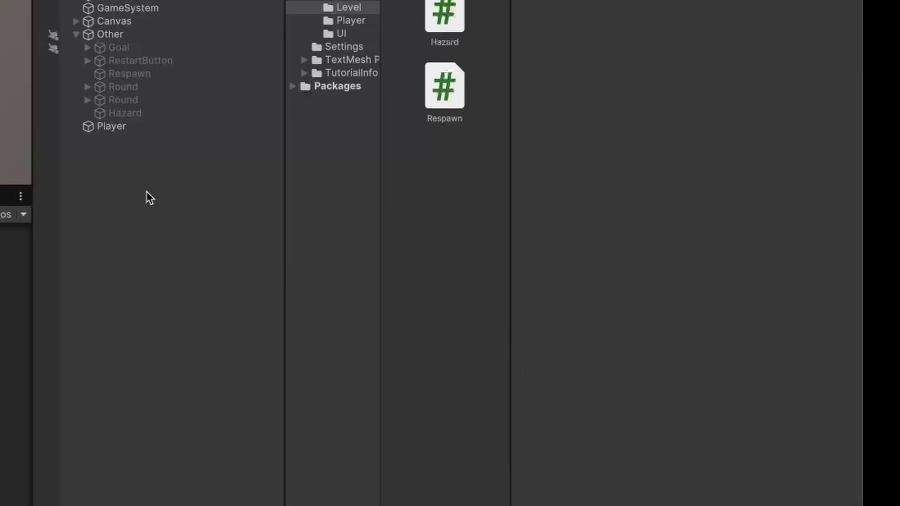
pyautogui.click(128, 15)
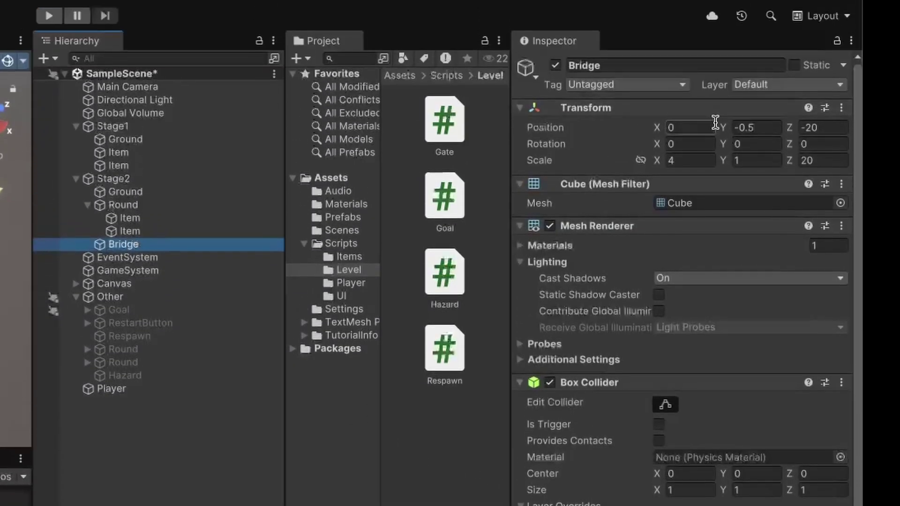
pyautogui.click(767, 126)
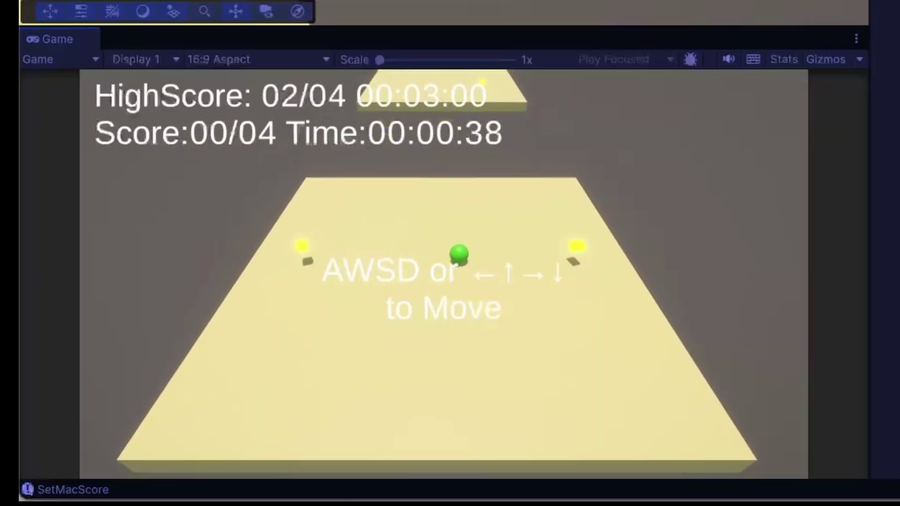
# - Test the bridge gate in Play mode by collecting both Stage1 items and rolling the ball across to Stage2
pyautogui.press('Right')
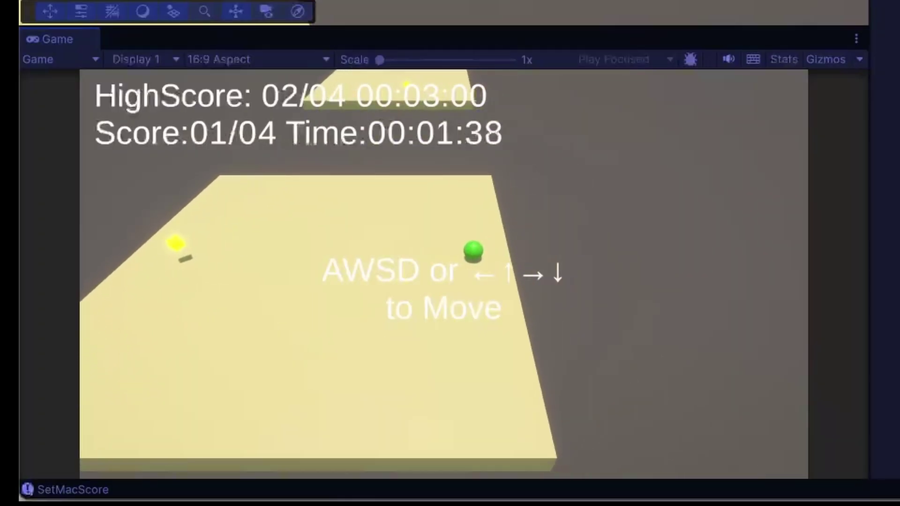
pyautogui.press('Left')
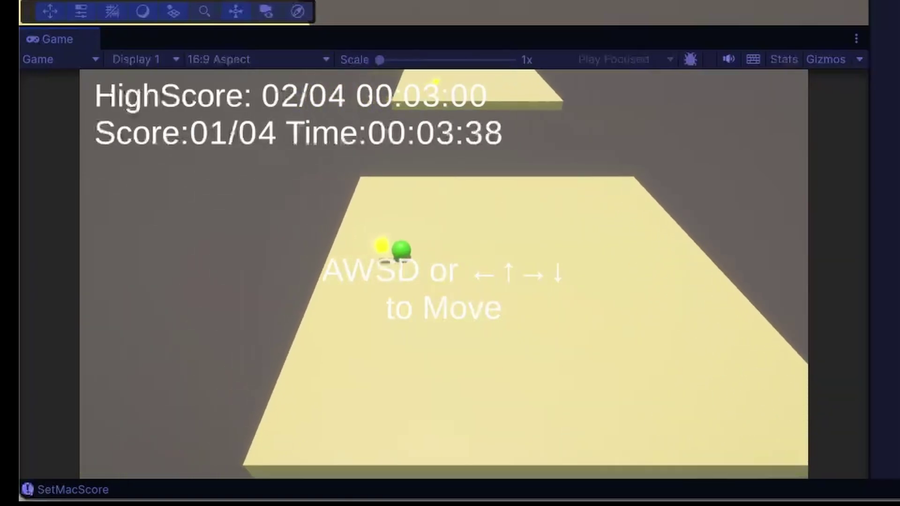
pyautogui.press('Up')
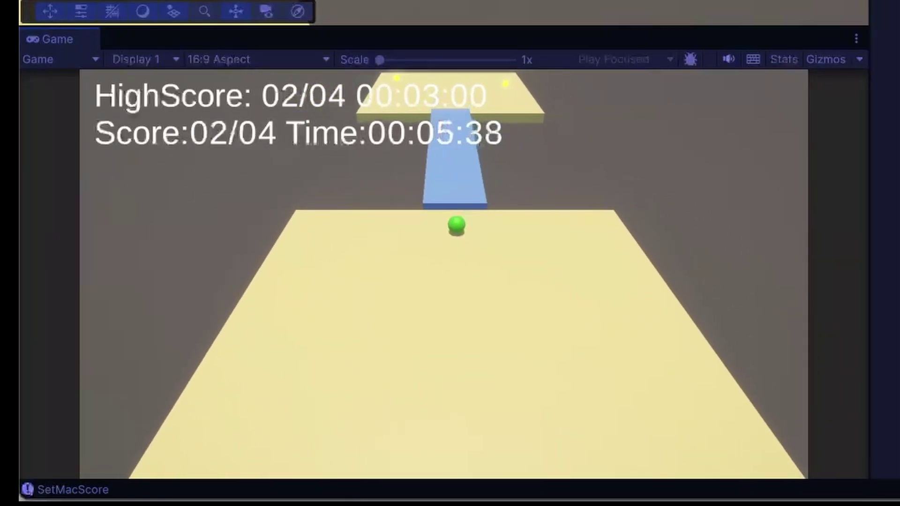
pyautogui.press('Up')
pyautogui.press('Right')
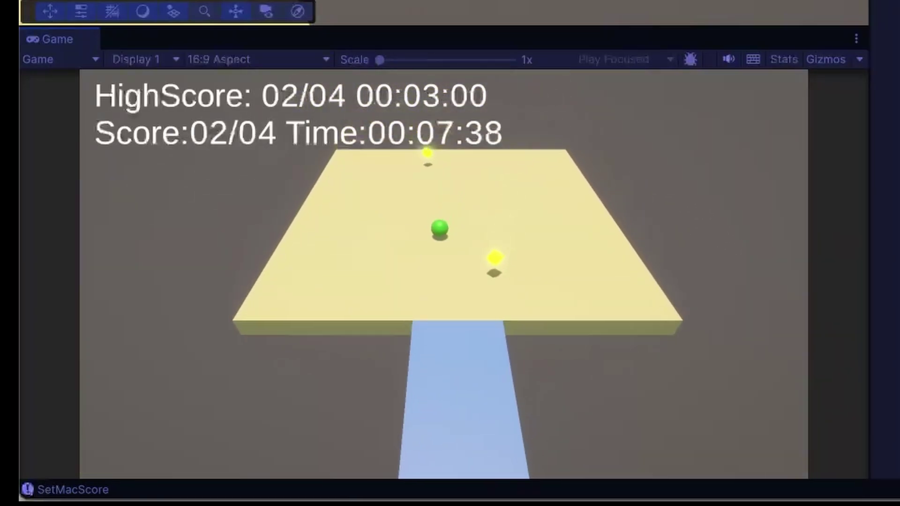
# - Steer the ball into the two rotating items on Stage2, then roll it left and forward in a new run
pyautogui.press('Down')
pyautogui.press('Left')
pyautogui.press('Up')
pyautogui.press('Right')
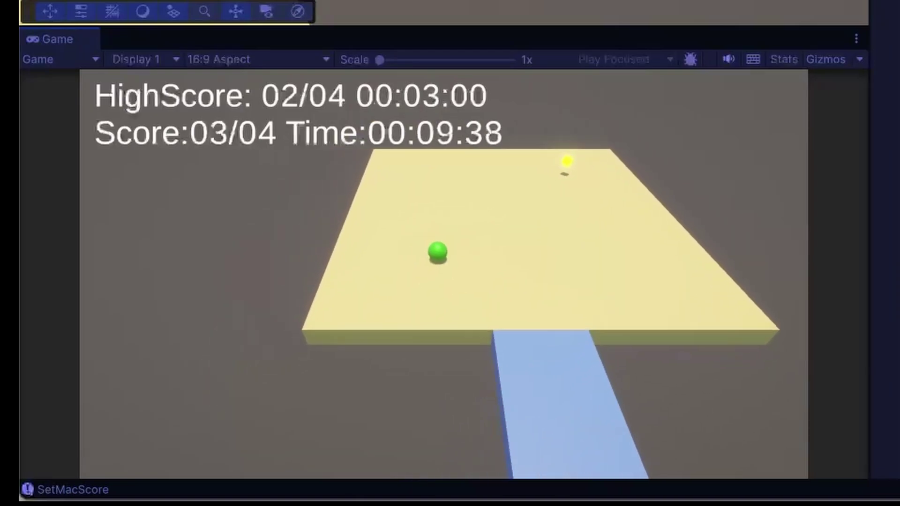
pyautogui.press('Up')
pyautogui.press('Right')
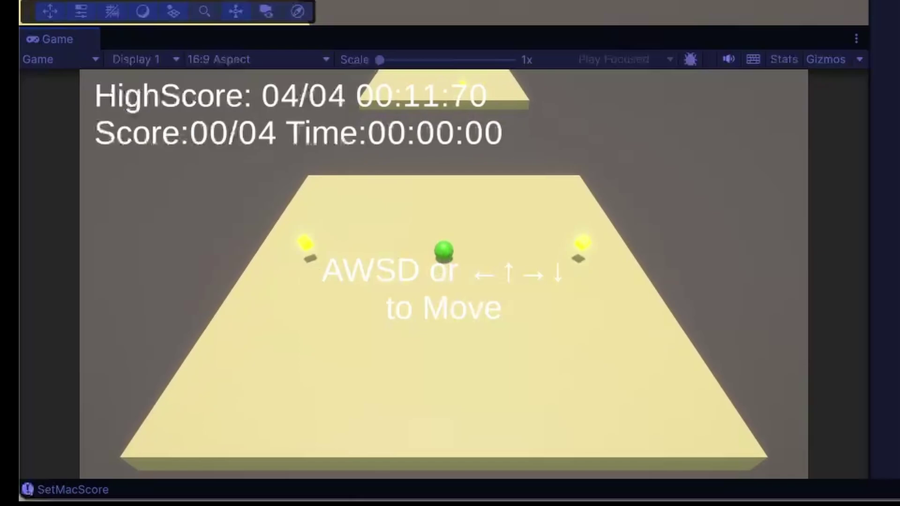
pyautogui.press('Left')
pyautogui.press('Up')
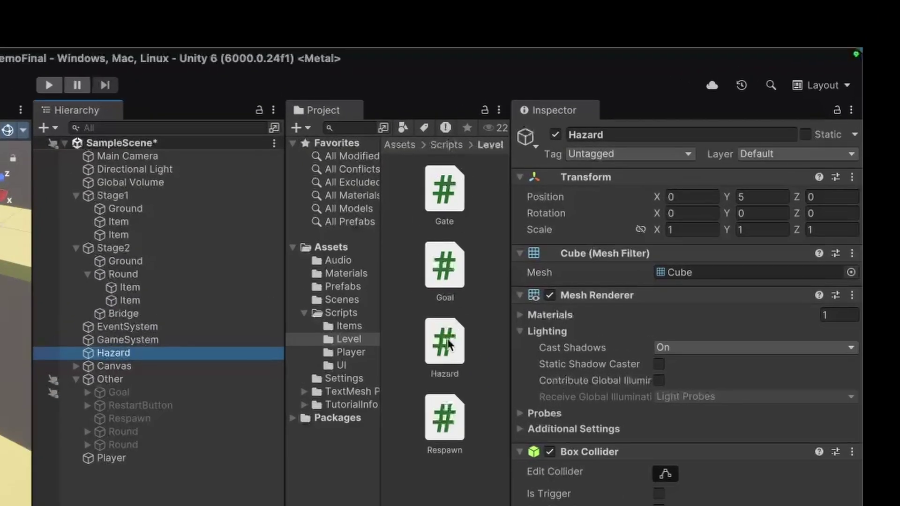
# - Attach the Hazard script to the Hazard cube, scale it to 300 in X and Z, and set its Y position to -15
pyautogui.moveTo(448, 344); pyautogui.dragTo(117, 356)
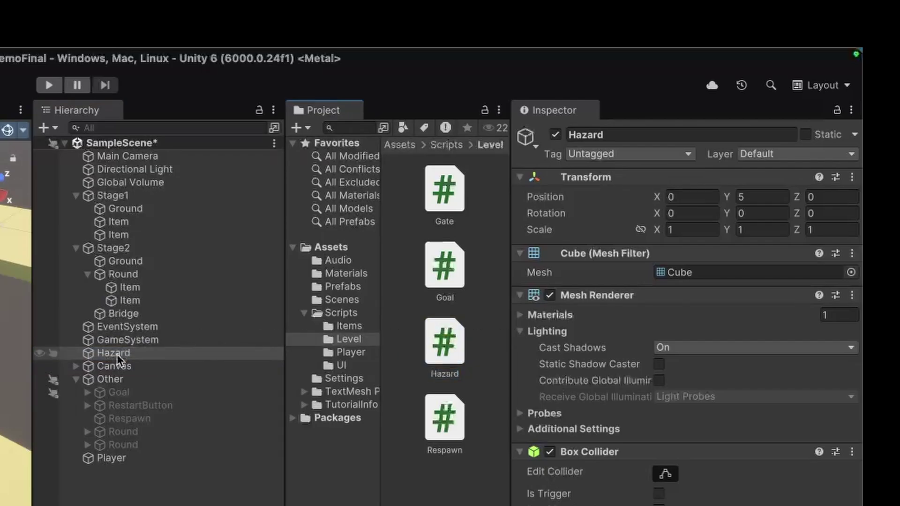
pyautogui.click(117, 355)
pyautogui.click(692, 228)
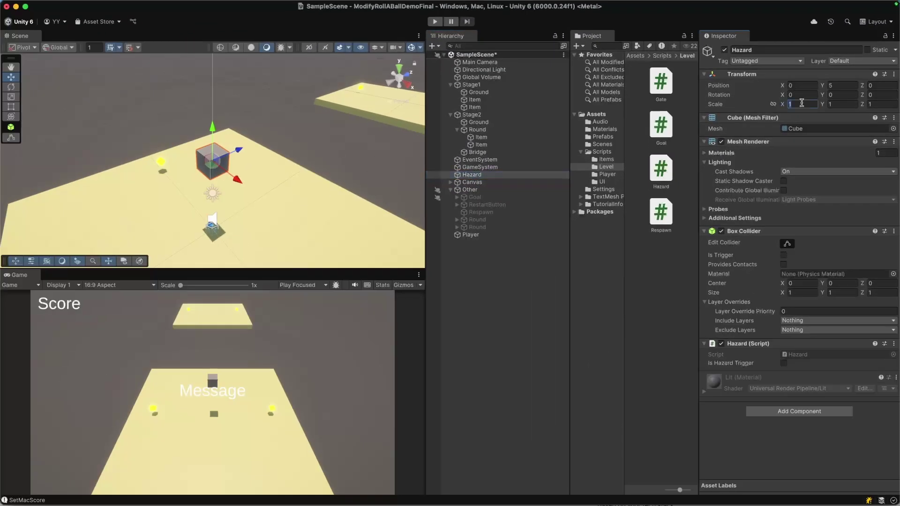
pyautogui.write('300')
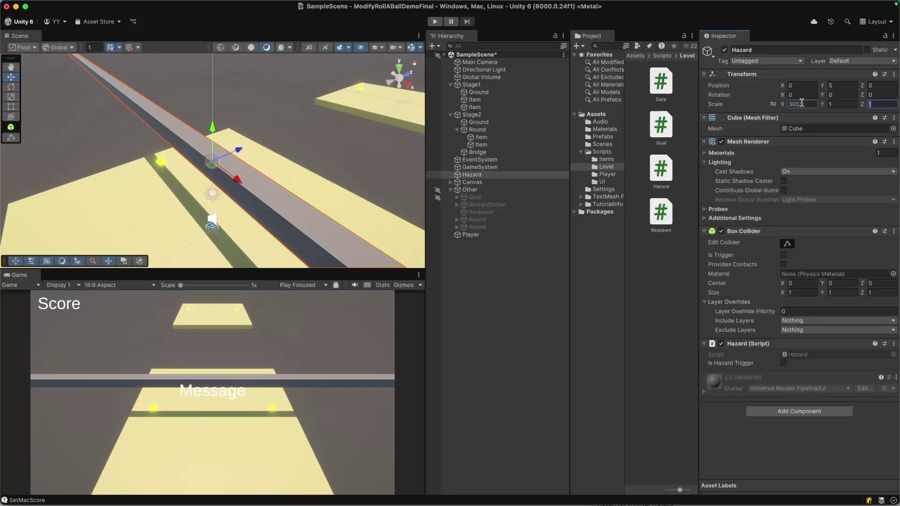
pyautogui.write('300')
pyautogui.click(840, 85)
pyautogui.write('-15')
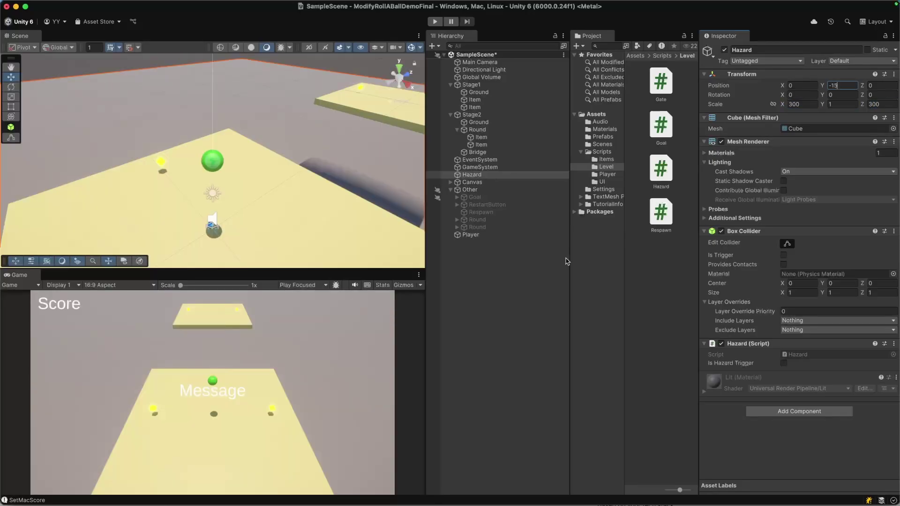
pyautogui.click(527, 265)
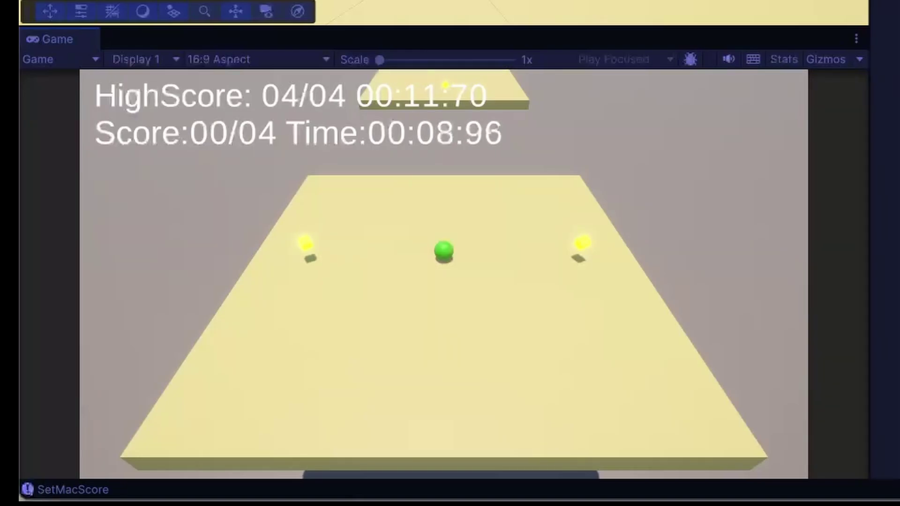
# - Stop the play test, enable Is Hazard Trigger on the Hazard object, and test it in Play mode by rolling the ball forward and left
pyautogui.hotkey('ctrl', 'p')
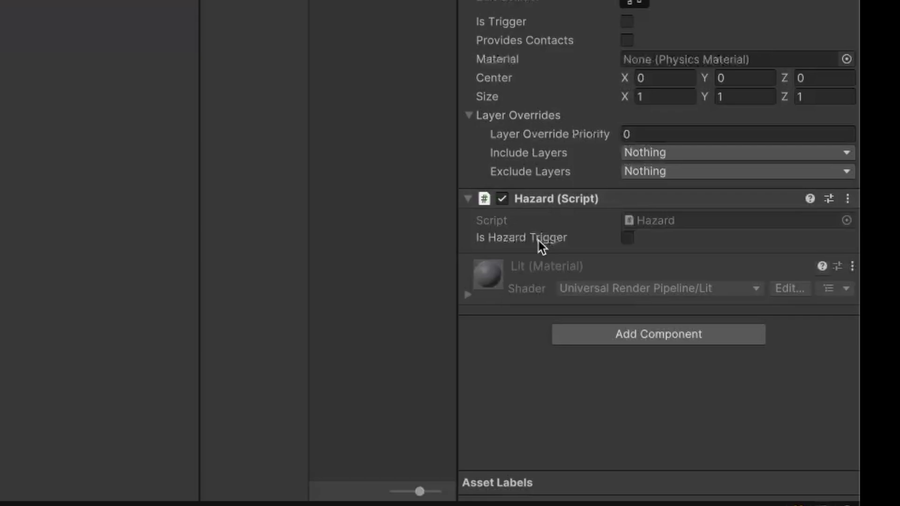
pyautogui.click(629, 239)
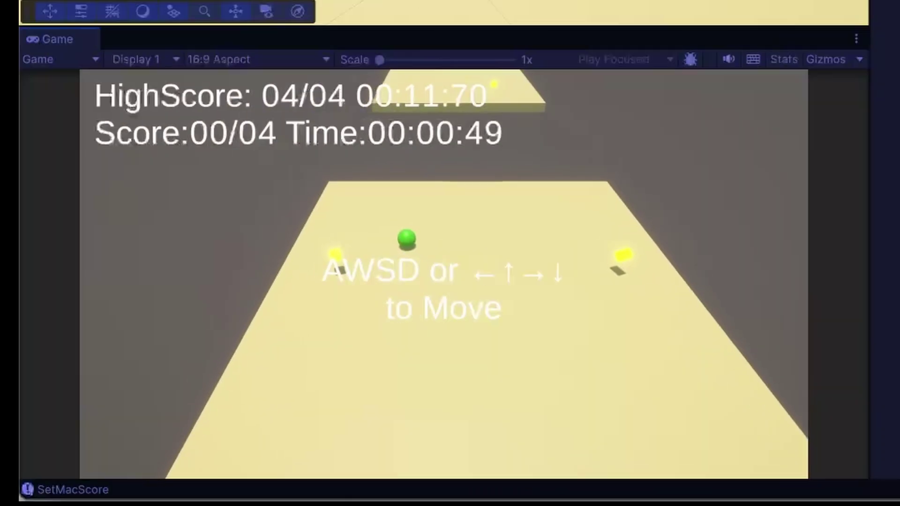
pyautogui.press('w')
pyautogui.press('a')
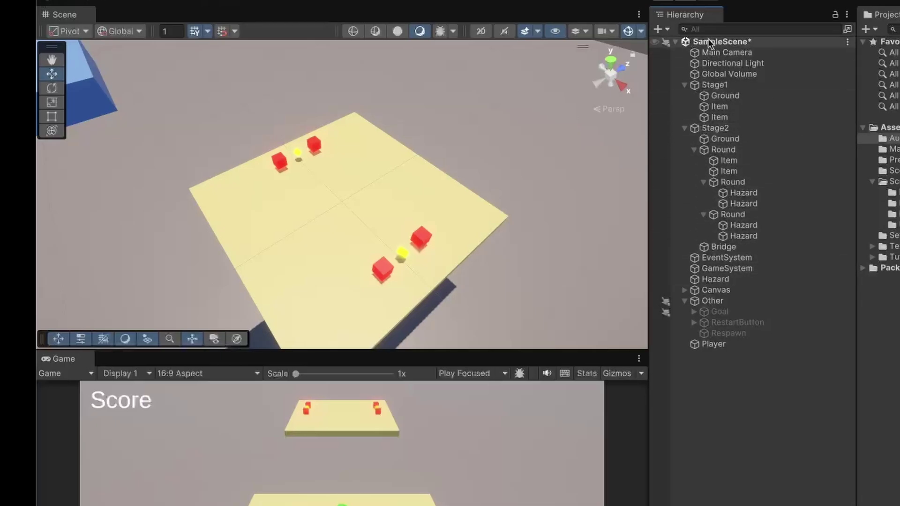
# - Attach the Respawn script from the Scripts/Level folder to the Respawn object in Stage2
pyautogui.hotkey('ctrl', 'p')
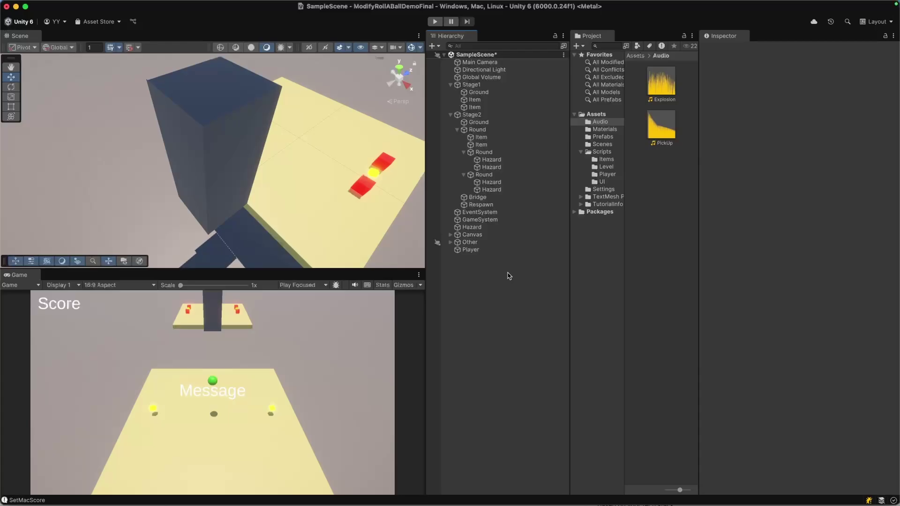
pyautogui.click(481, 204)
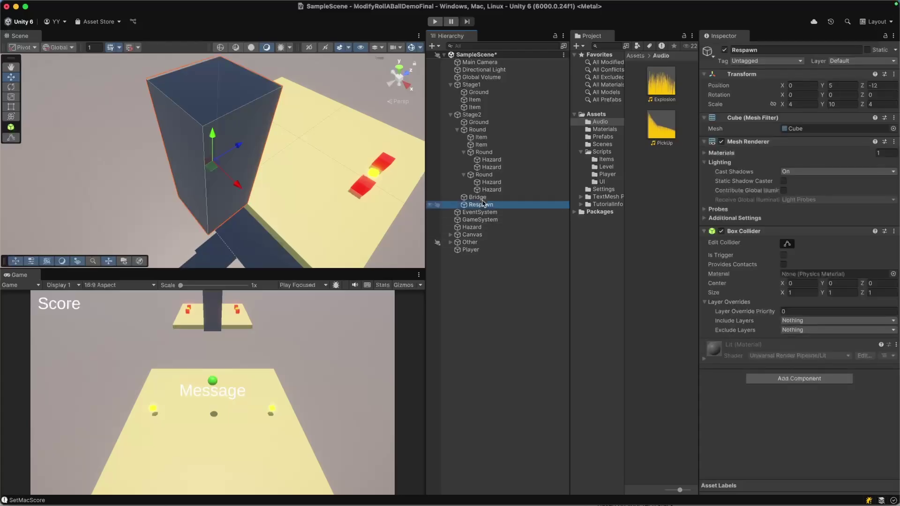
pyautogui.click(611, 167)
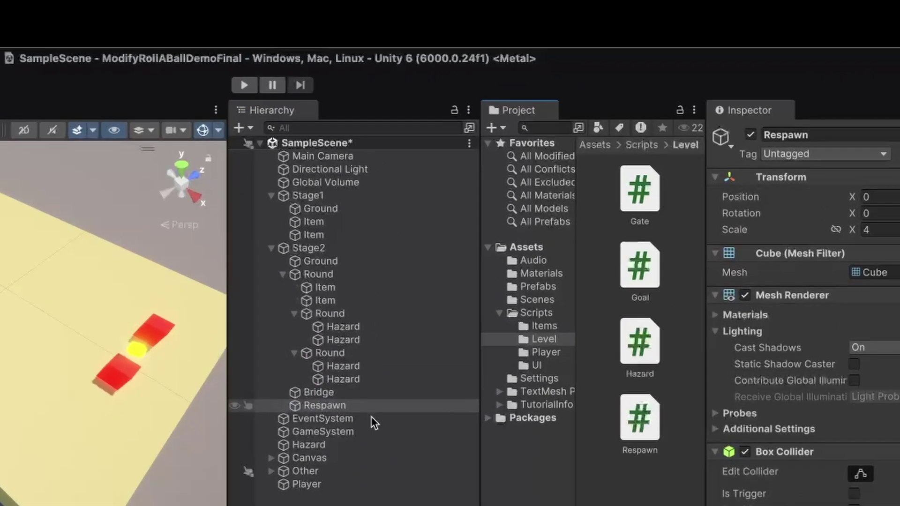
pyautogui.moveTo(638, 428); pyautogui.dragTo(317, 403)
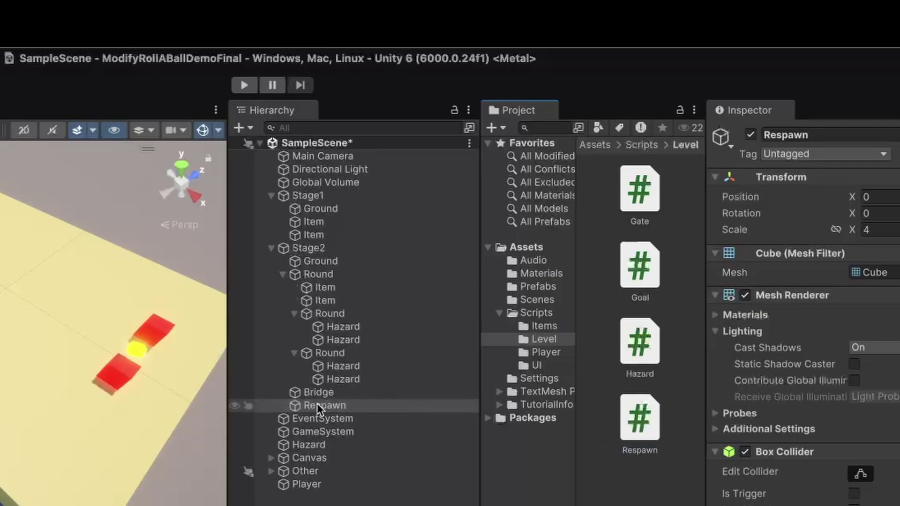
# - Start a play test and roll the ball into the right and left items on Stage1
pyautogui.click(243, 85)
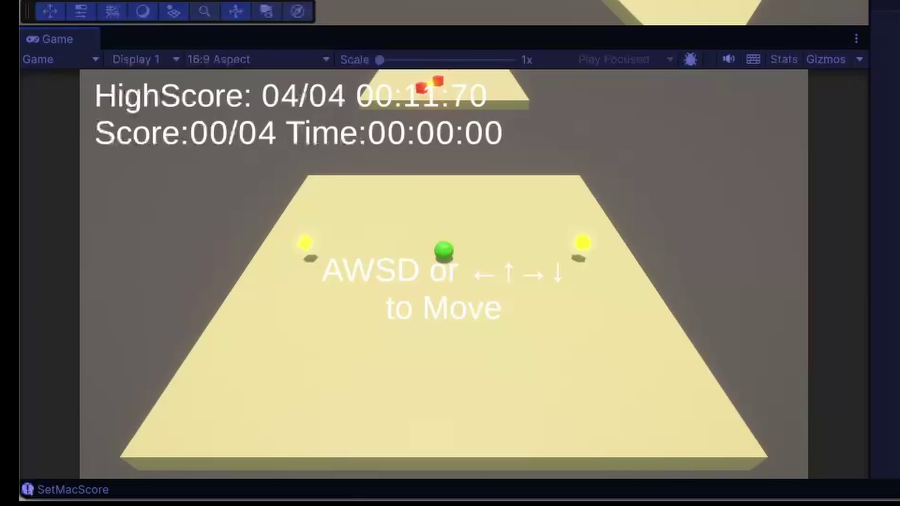
pyautogui.press('d')
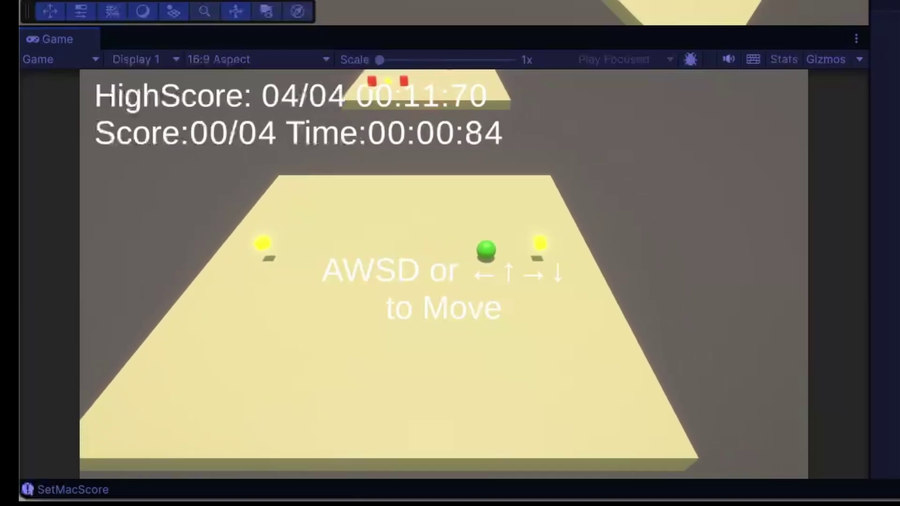
pyautogui.press('a')
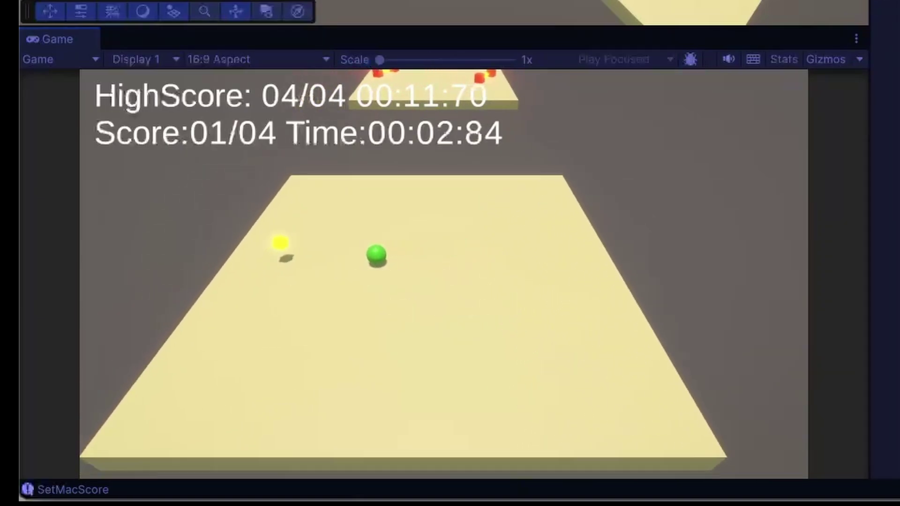
pyautogui.press('d')
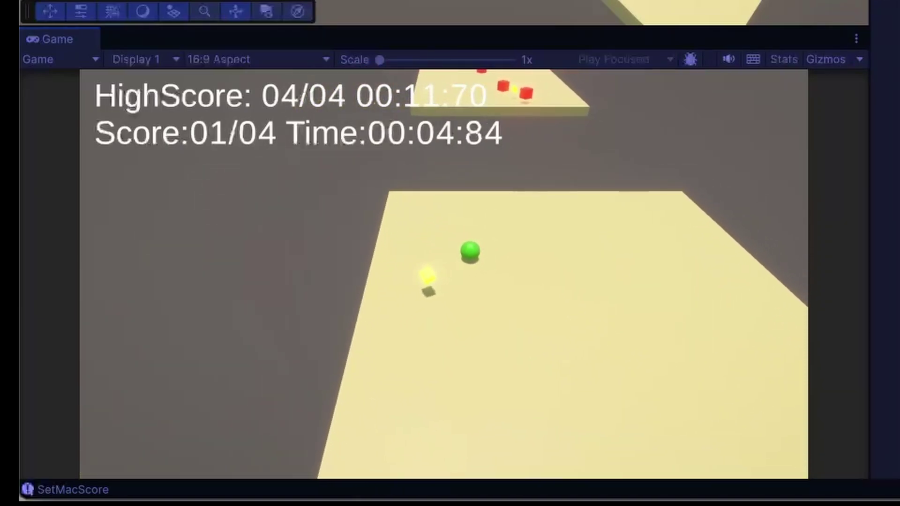
pyautogui.press('a')
pyautogui.press('w')
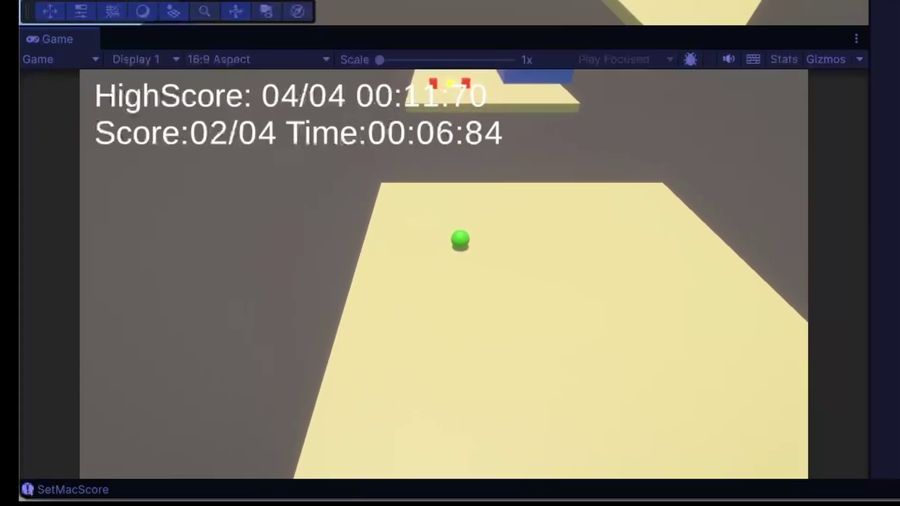
# - Roll the ball across the bridge toward Stage2 and steer it off the left edge to test the respawn point
pyautogui.press('d')
pyautogui.press('a')
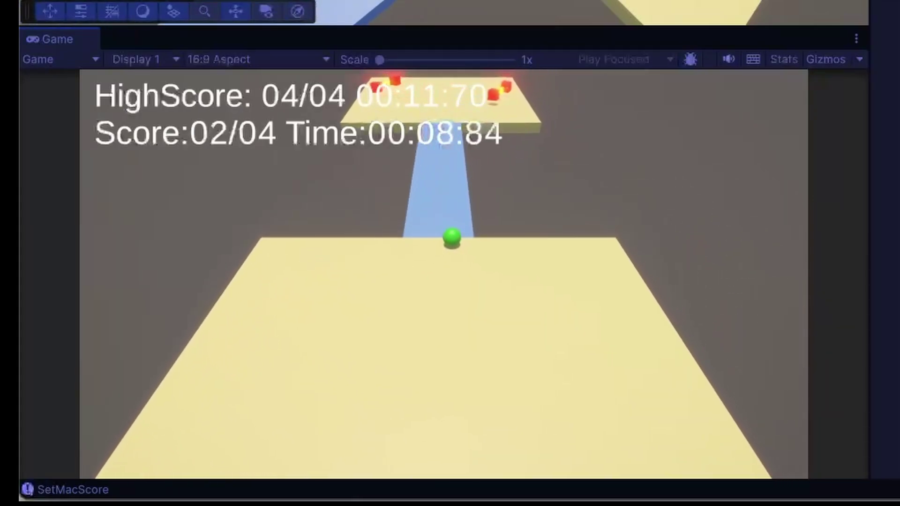
pyautogui.press('w')
pyautogui.press('w')
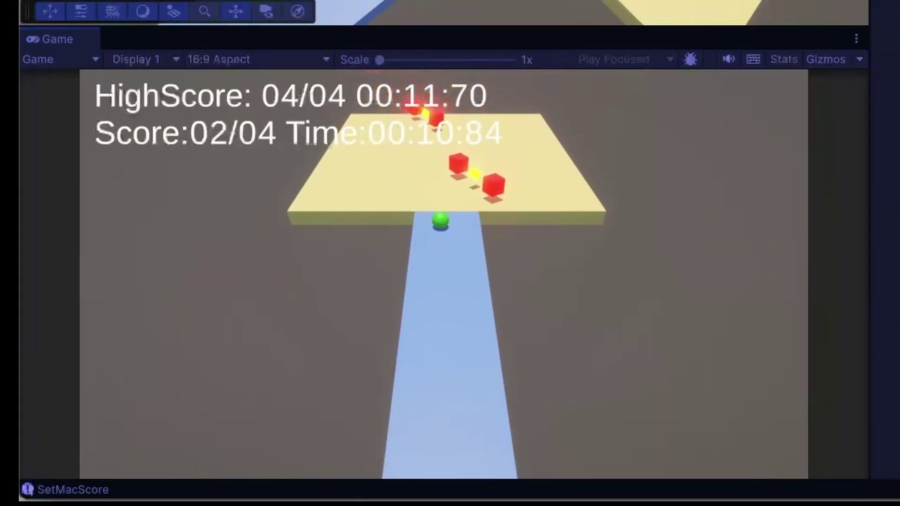
pyautogui.press('a')
pyautogui.press('a')
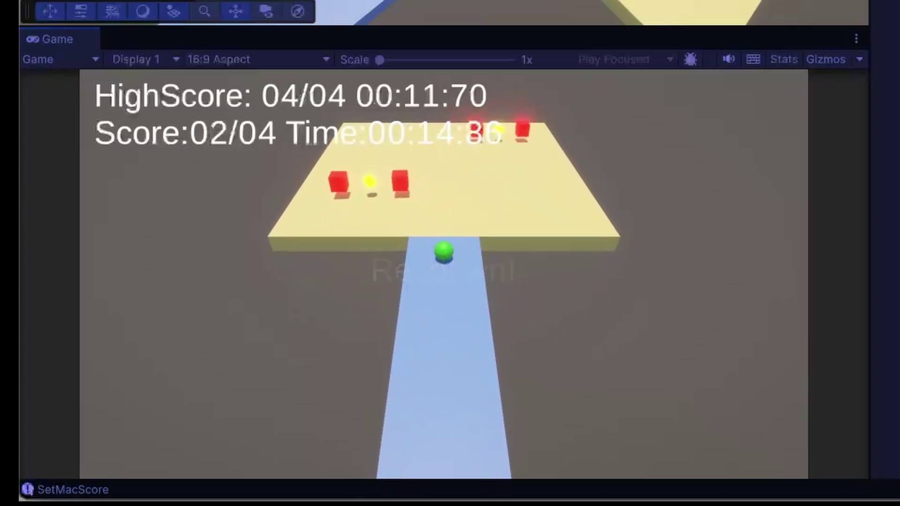
pyautogui.press('d')
pyautogui.press('w')
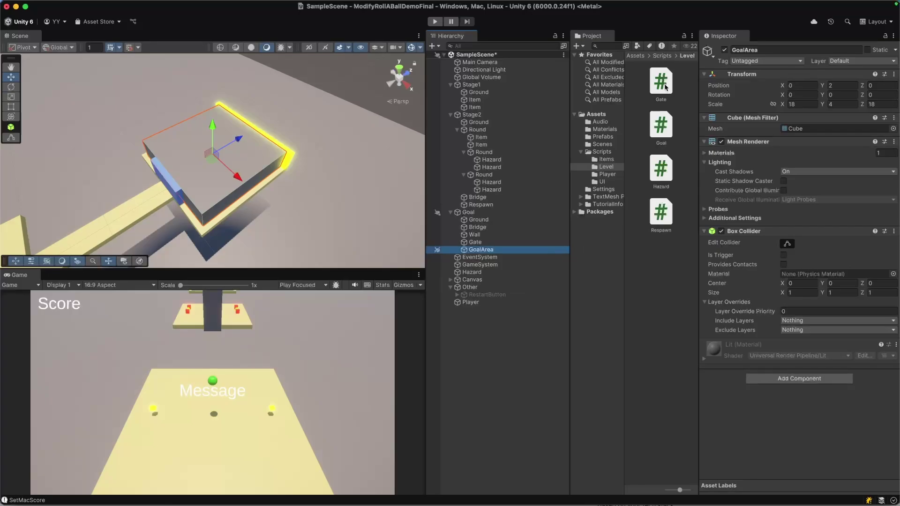
# - Attach the Goal script to GoalArea and turn off Is Clear On All Items Collected on GameSystem
pyautogui.moveTo(656, 134); pyautogui.dragTo(633, 151)
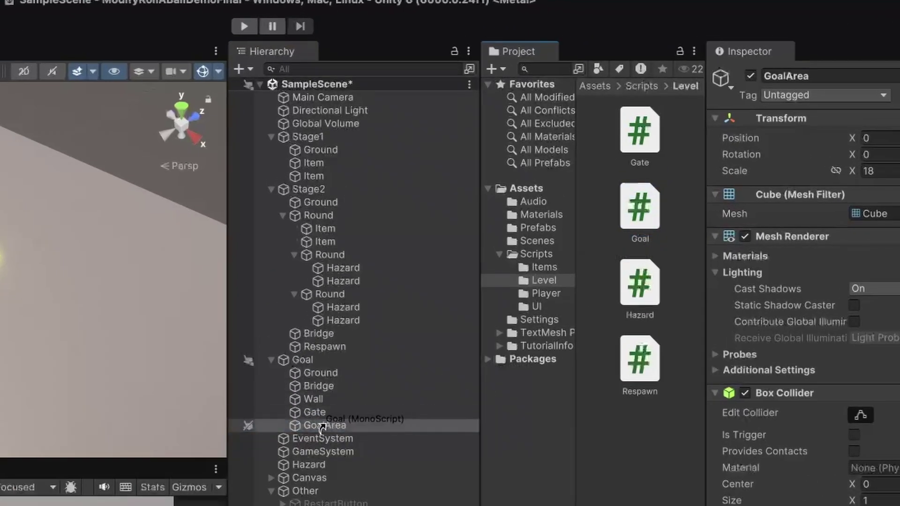
pyautogui.moveTo(325, 424); pyautogui.dragTo(323, 424)
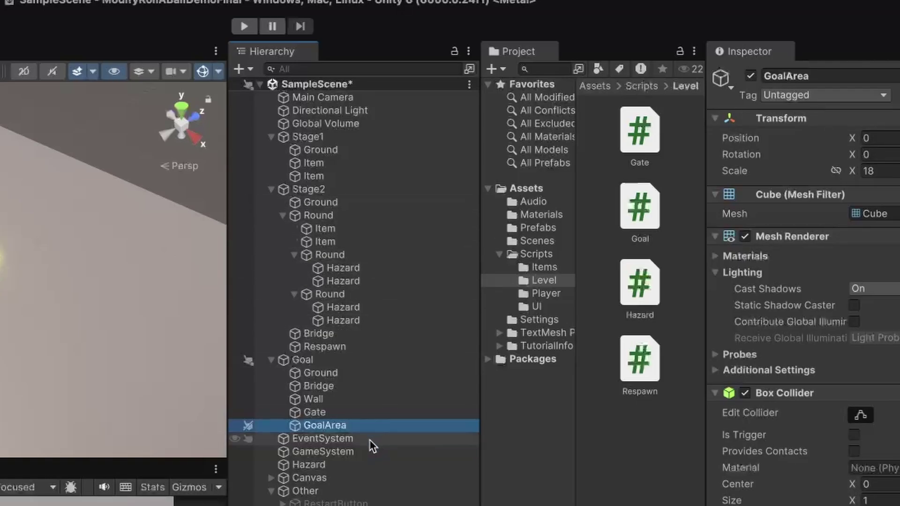
pyautogui.click(342, 452)
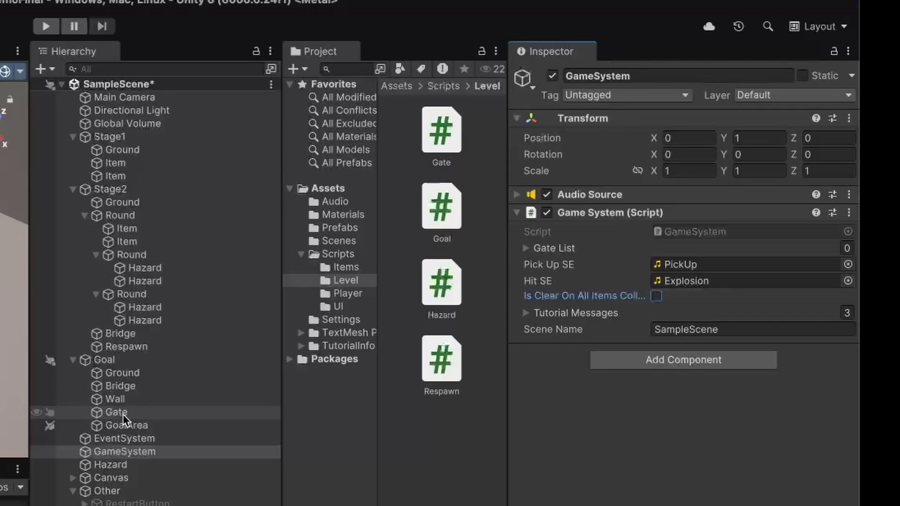
# - Test the goal setup in Play mode, steering the ball to Stage1's right item and across to the left item
pyautogui.click(55, 28)
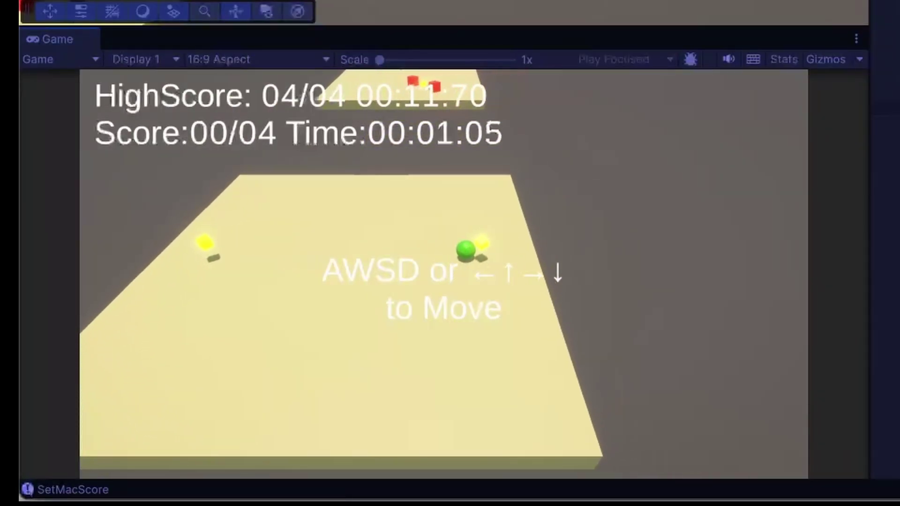
pyautogui.press('a')
pyautogui.press('s')
pyautogui.press('d')
pyautogui.press('w')
pyautogui.press('w')
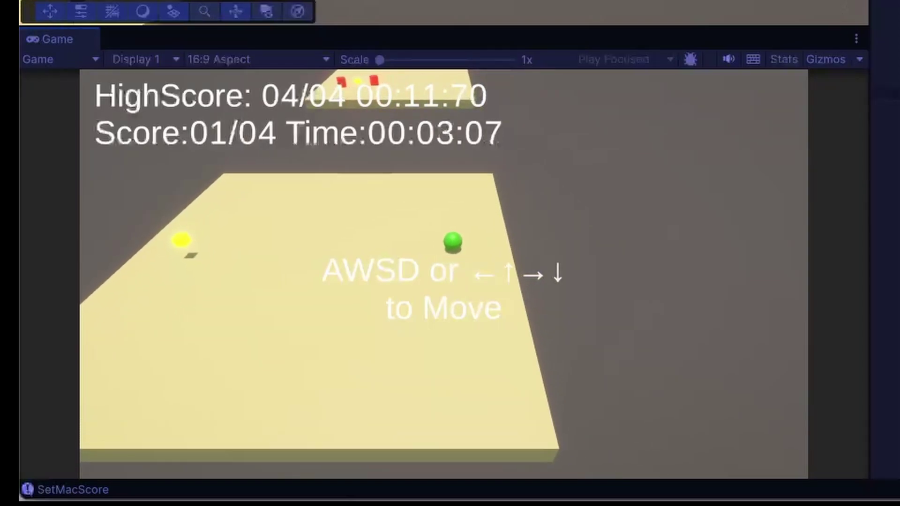
pyautogui.press('a')
pyautogui.press('s')
pyautogui.press('w')
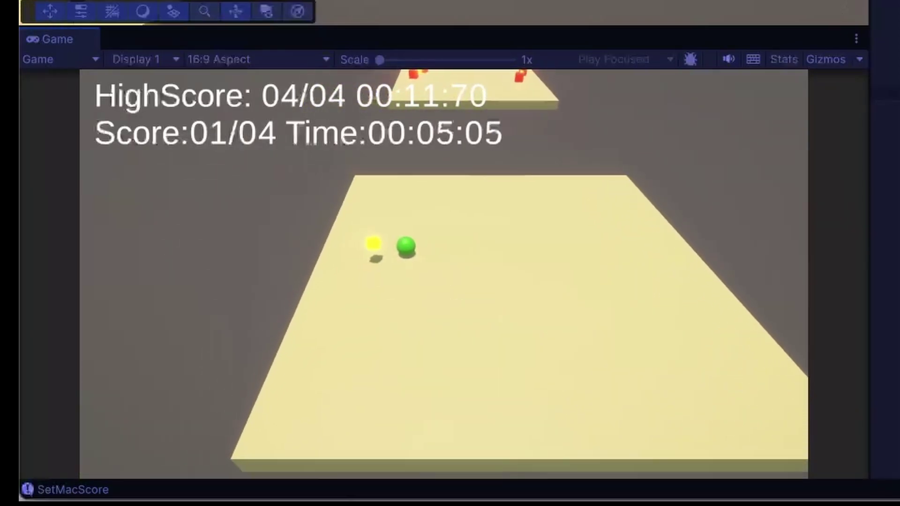
# - Steer the ball from the left Stage1 item to the lowered bridge and roll it forward onto Stage2
pyautogui.press('s')
pyautogui.press('d')
pyautogui.press('w')
pyautogui.press('w')
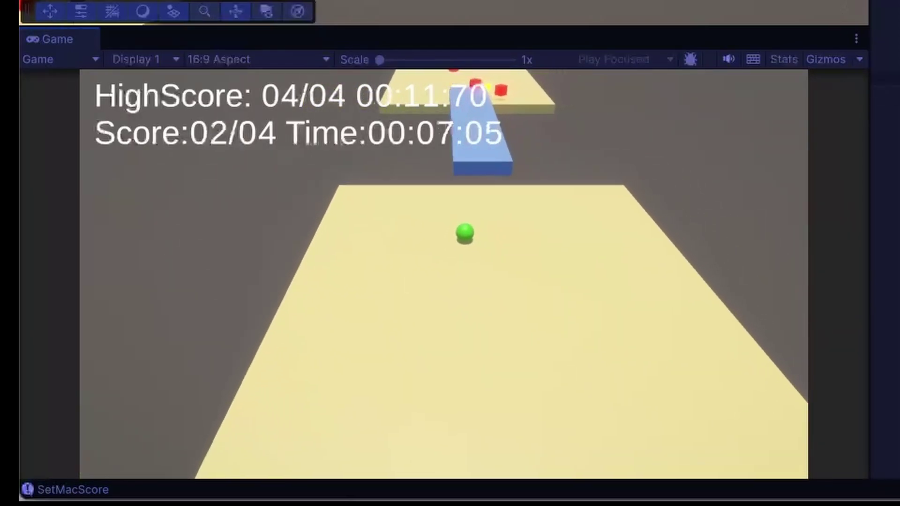
pyautogui.press('w')
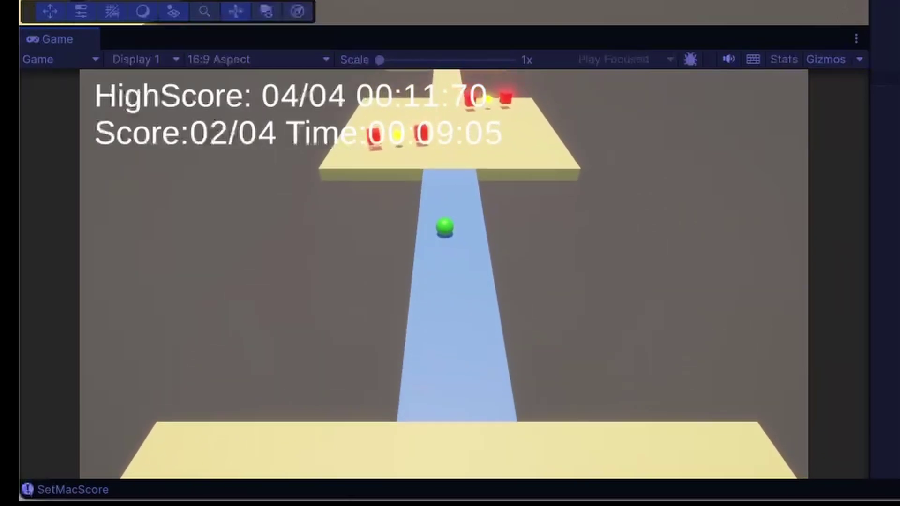
pyautogui.press('w')
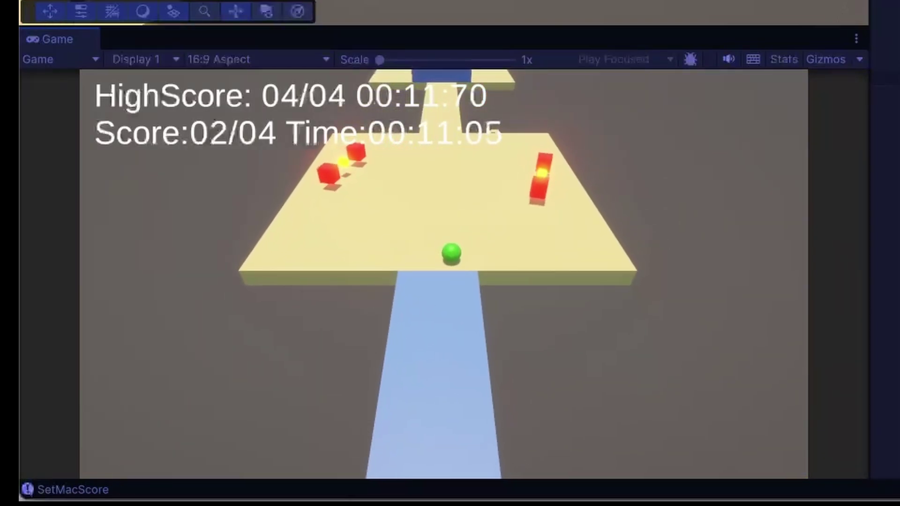
# - Collect both Stage2 items between the rotating hazards and steer the ball toward the bridge to the goal
pyautogui.press('d')
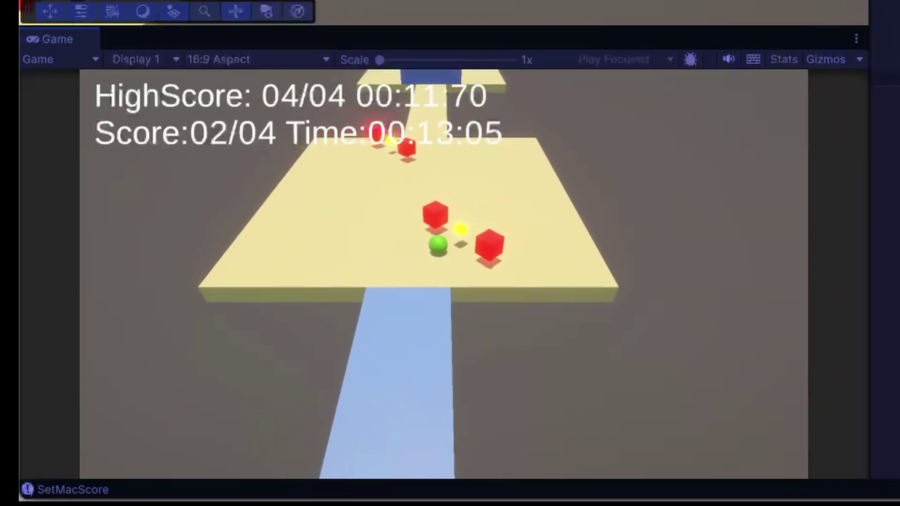
pyautogui.press('d')
pyautogui.press('w')
pyautogui.press('w')
pyautogui.press('d')
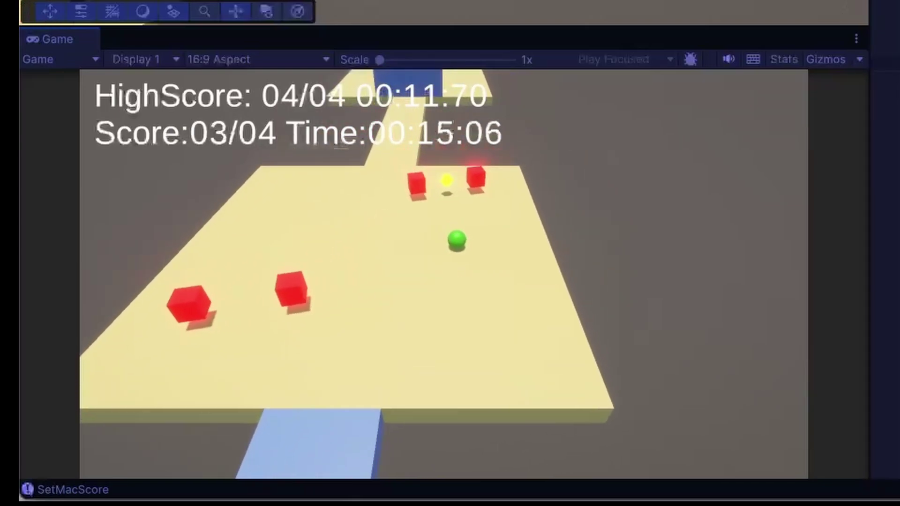
pyautogui.press('a')
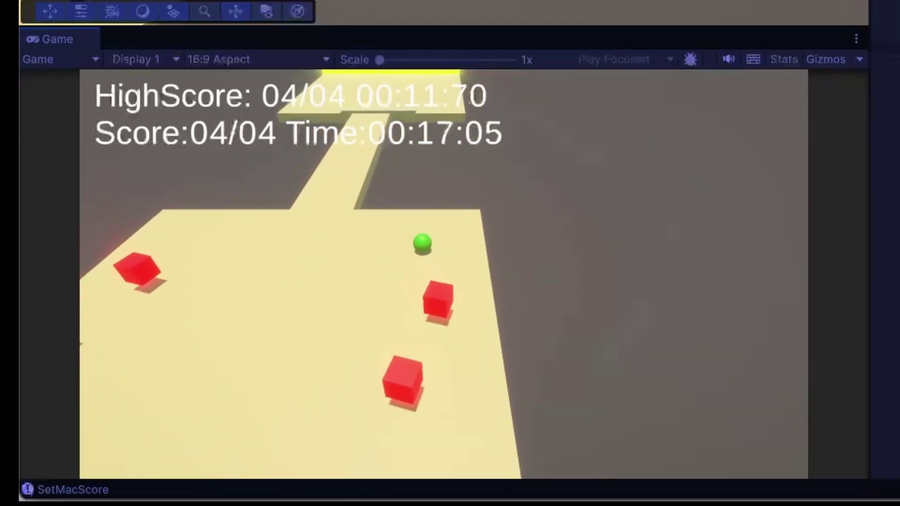
pyautogui.press('w')
pyautogui.press('d')
pyautogui.press('w')
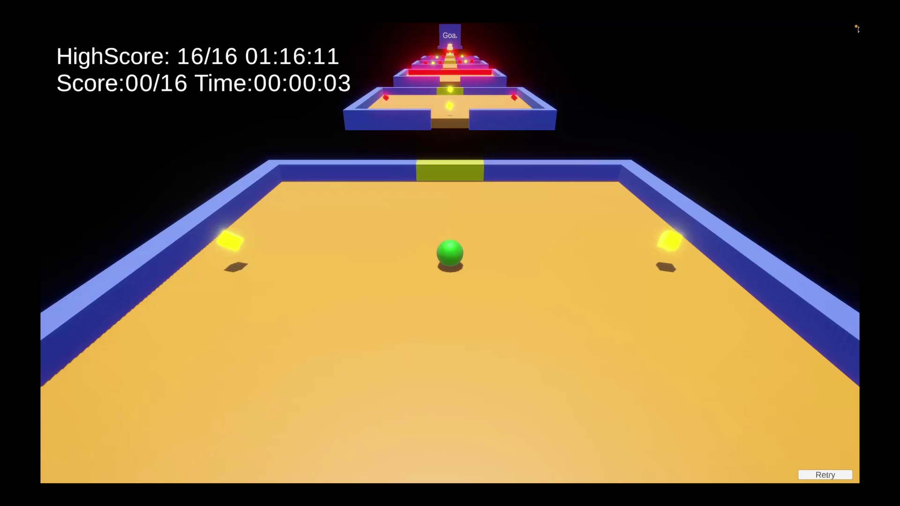
pyautogui.press('a')
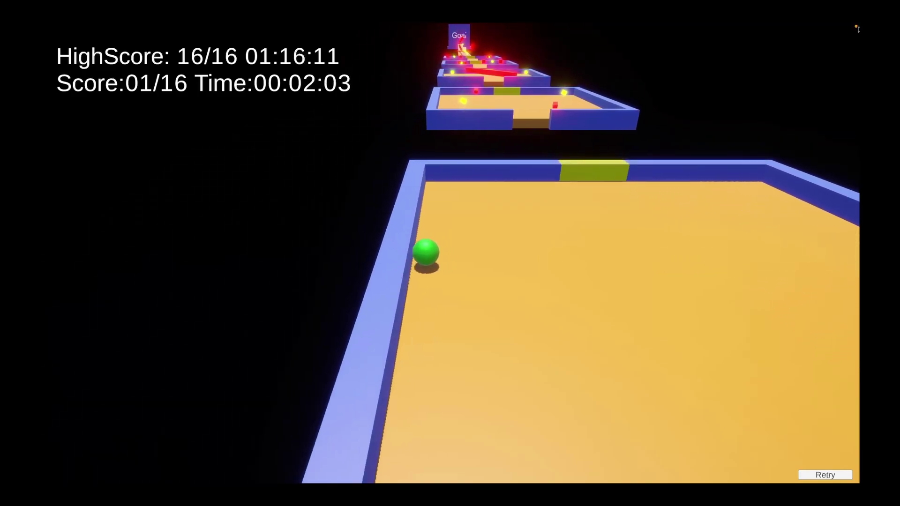
pyautogui.press('d')
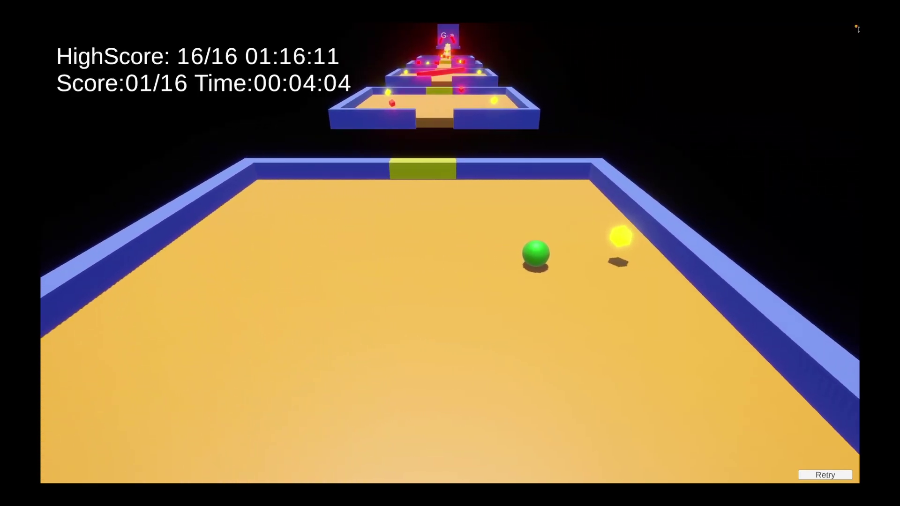
pyautogui.press('a')
pyautogui.press('w')
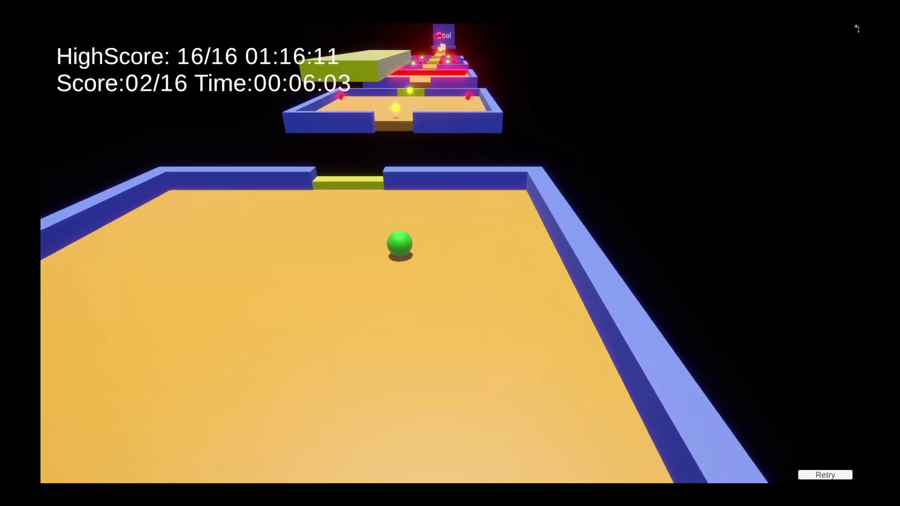
pyautogui.press('w')
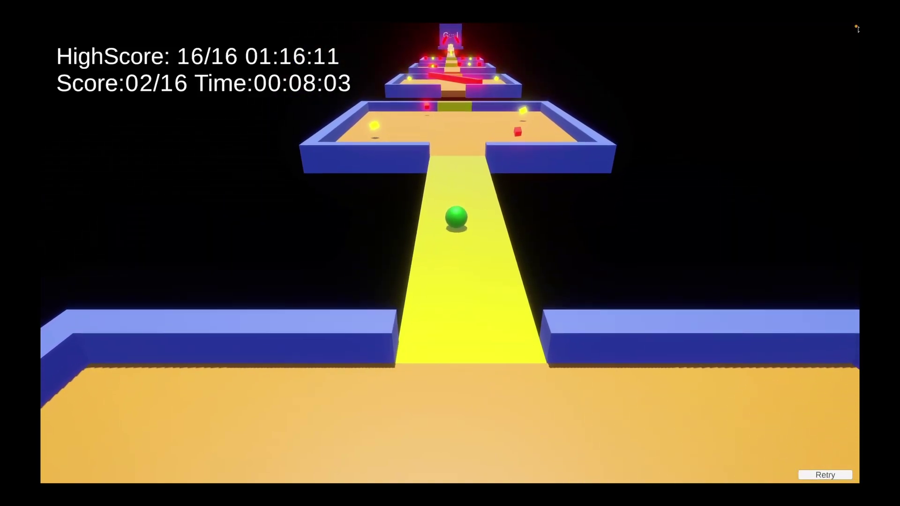
pyautogui.press('w')
pyautogui.press('a')
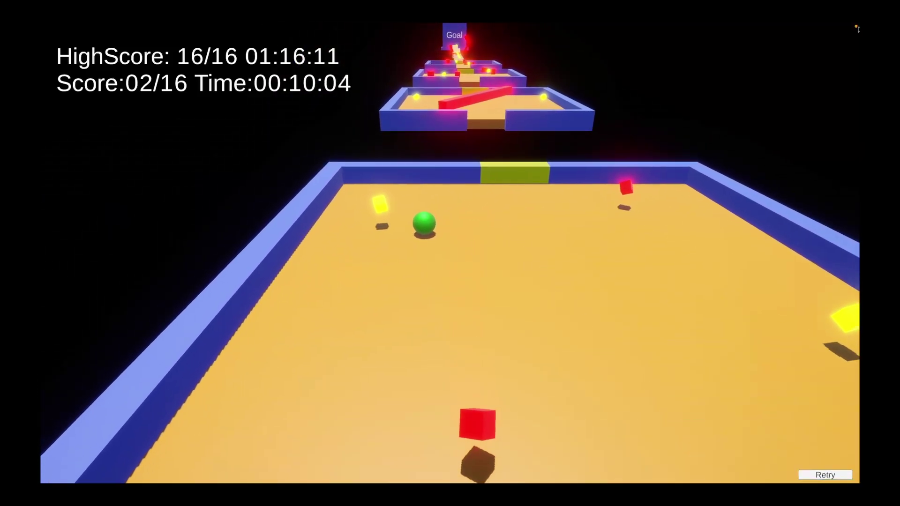
pyautogui.press('d')
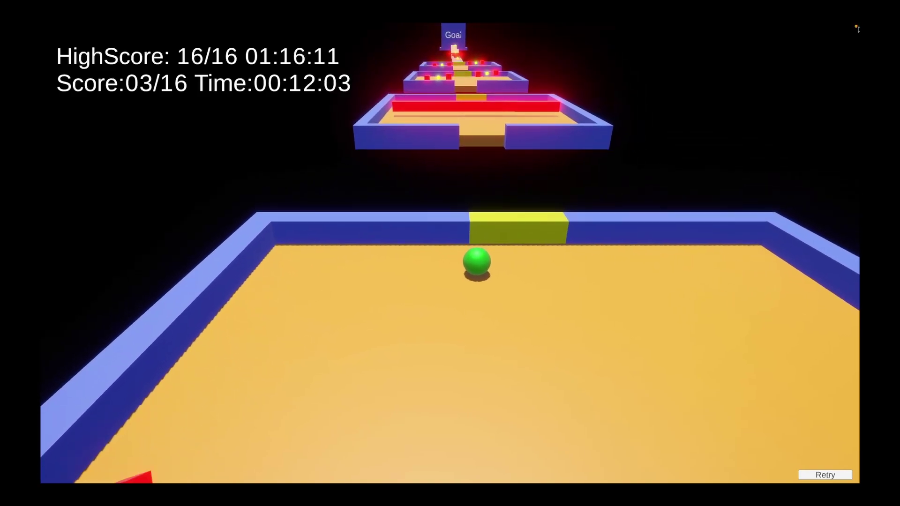
pyautogui.press('a')
pyautogui.press('s')
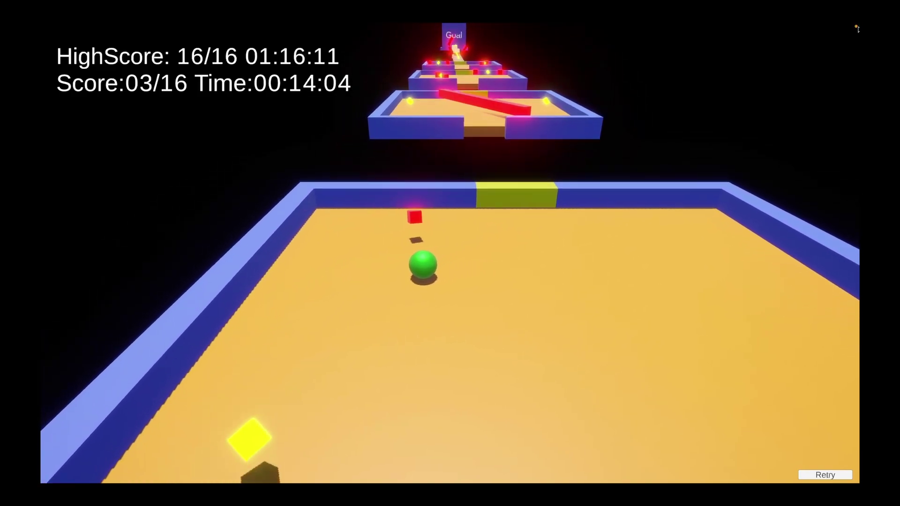
pyautogui.press('w')
pyautogui.press('a')
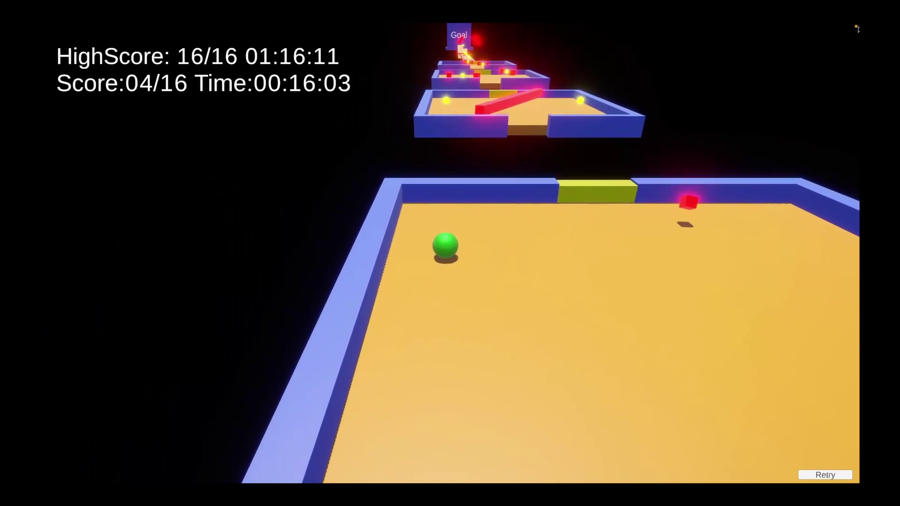
pyautogui.press('d')
pyautogui.press('a')
pyautogui.press('w')
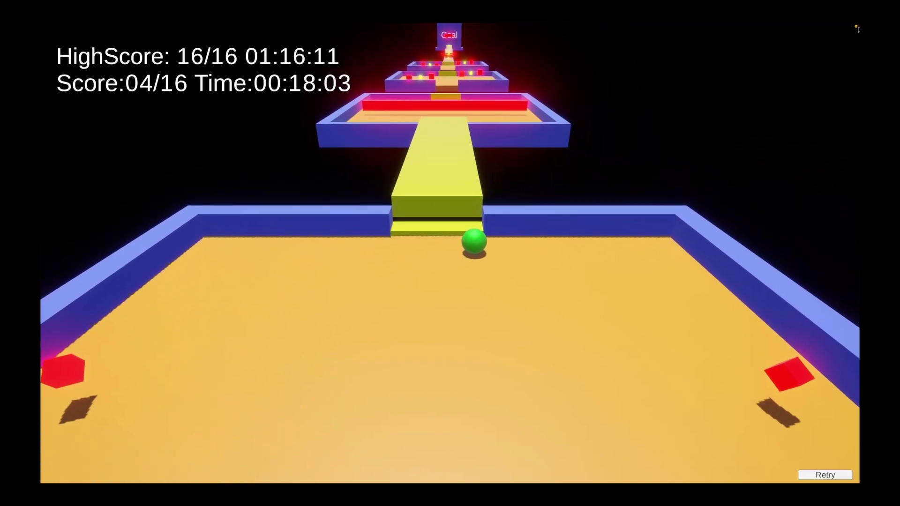
# - Roll the ball over the lowered yellow bridge to the entrance of the stage with the long rotating red bar
pyautogui.press('a')
pyautogui.press('w')
pyautogui.press('d')
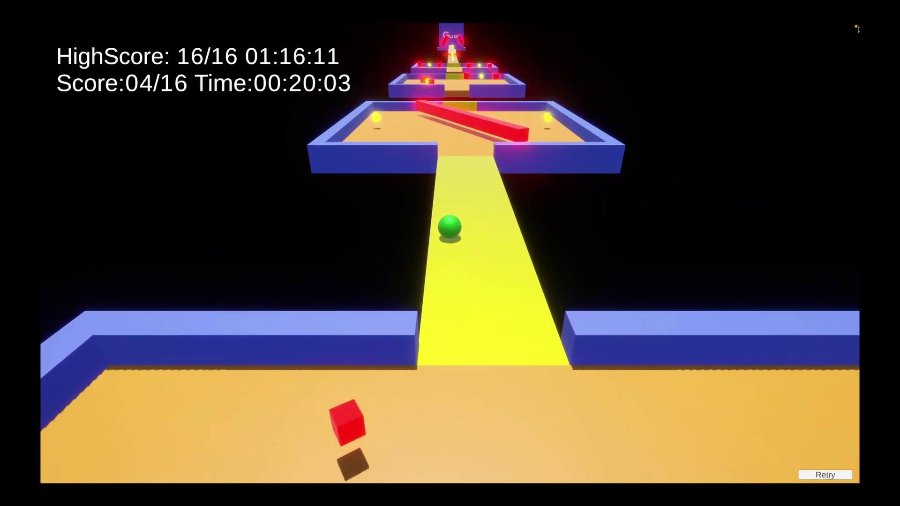
pyautogui.press('d')
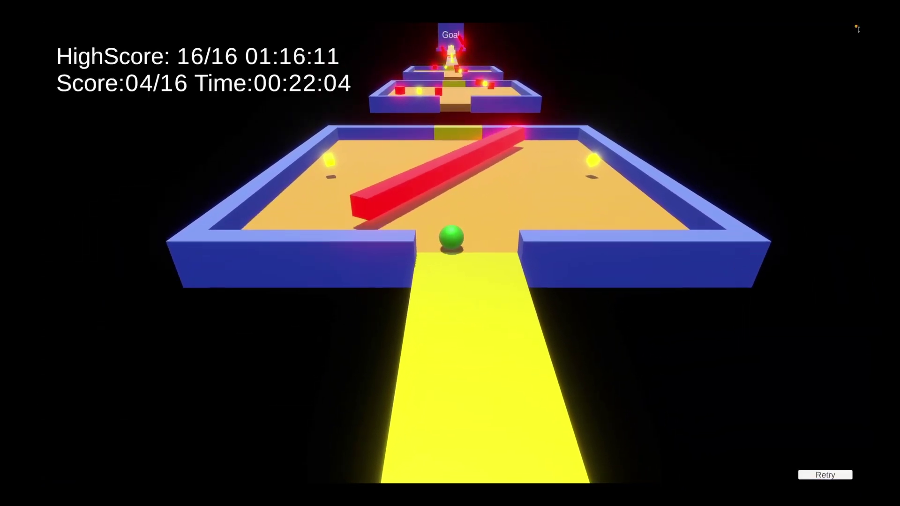
# - Steer the ball along the left side of the rotating-bar stage and collect the left yellow item without touching the bar
pyautogui.press('a')
pyautogui.press('s')
pyautogui.press('d')
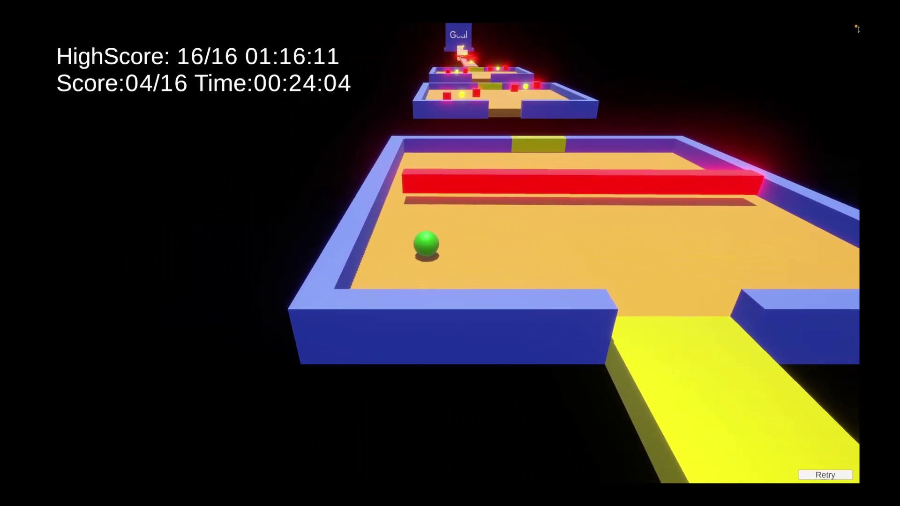
pyautogui.press('w')
pyautogui.press('d')
pyautogui.press('s')
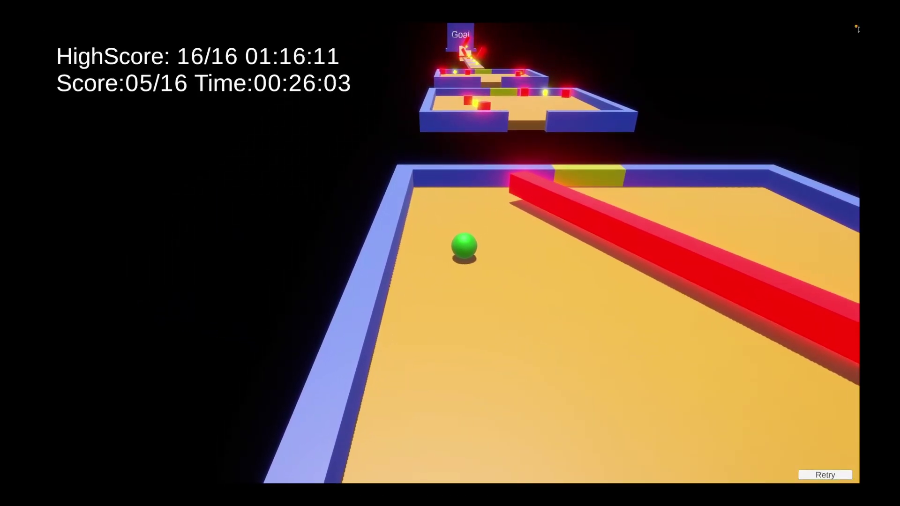
# - Move the ball across the far side of the rotating-bar stage and collect the right yellow item while avoiding the bar
pyautogui.press('a')
pyautogui.press('d')
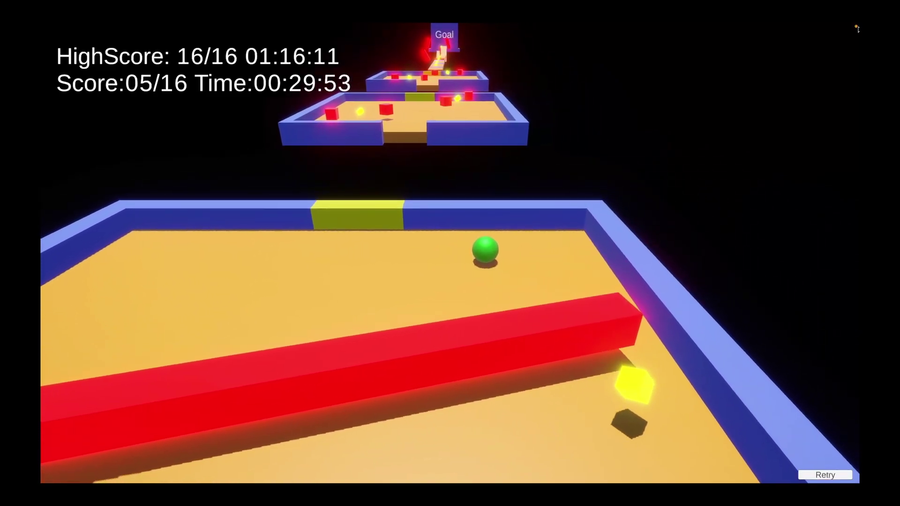
pyautogui.press('a')
pyautogui.press('s')
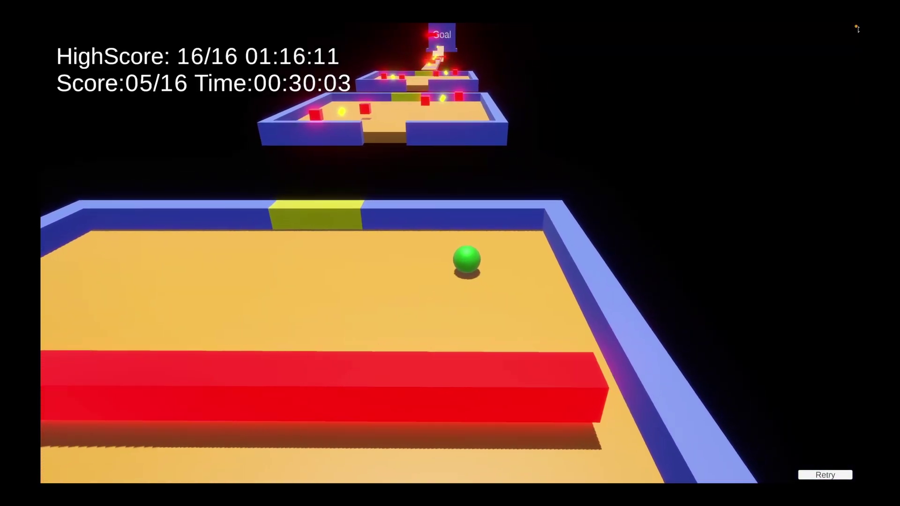
pyautogui.press('d')
pyautogui.press('w')
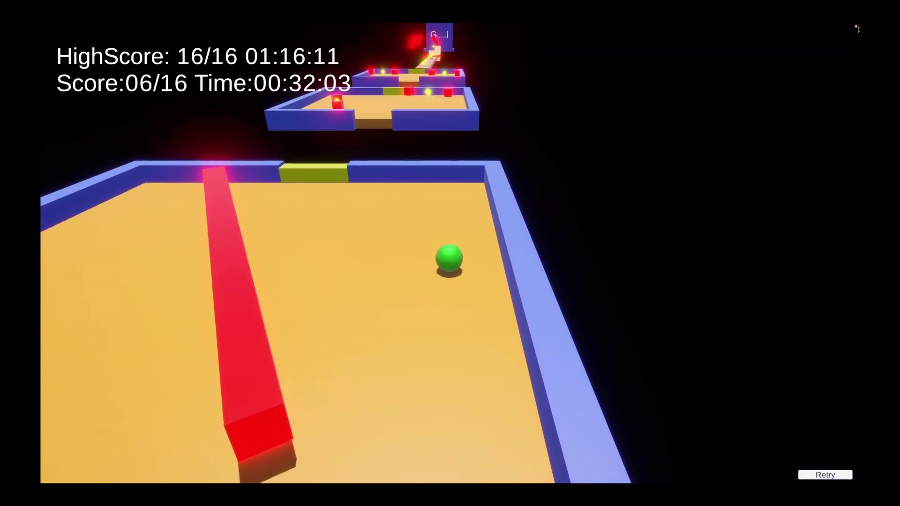
# - Steer the ball from the right side of the rotating-bar stage to the far exit and roll it onto the lowered bridge
pyautogui.press('d')
pyautogui.press('a')
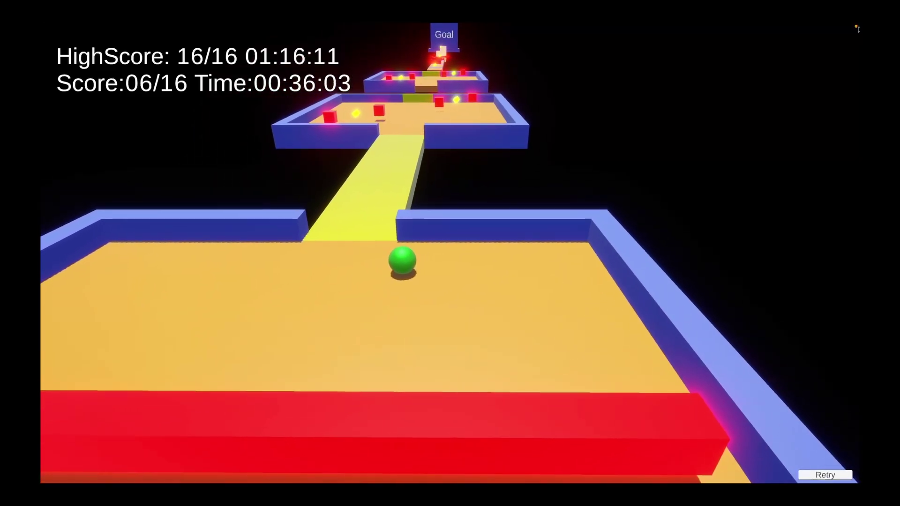
pyautogui.press('d')
pyautogui.press('w')
pyautogui.press('w')
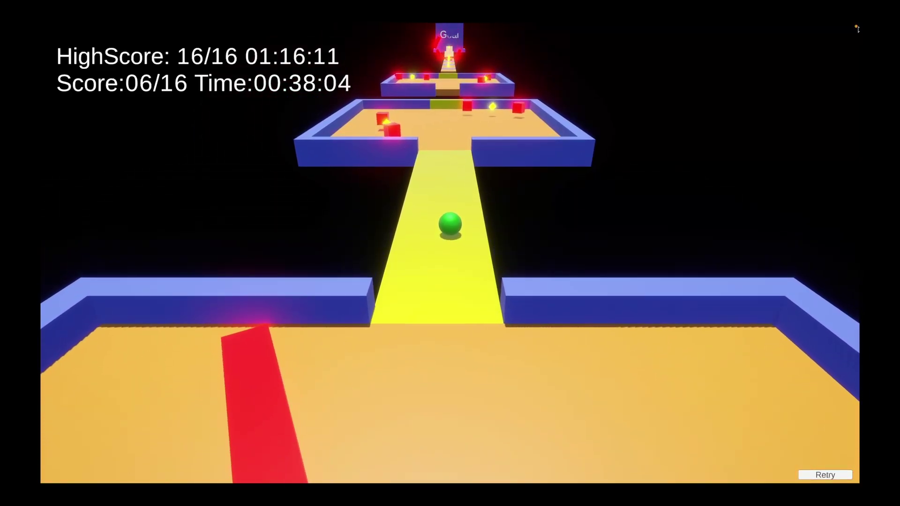
# - Enter the stage with the orbiting red cubes and collect the left yellow item between its two cubes
pyautogui.press('a')
pyautogui.press('s')
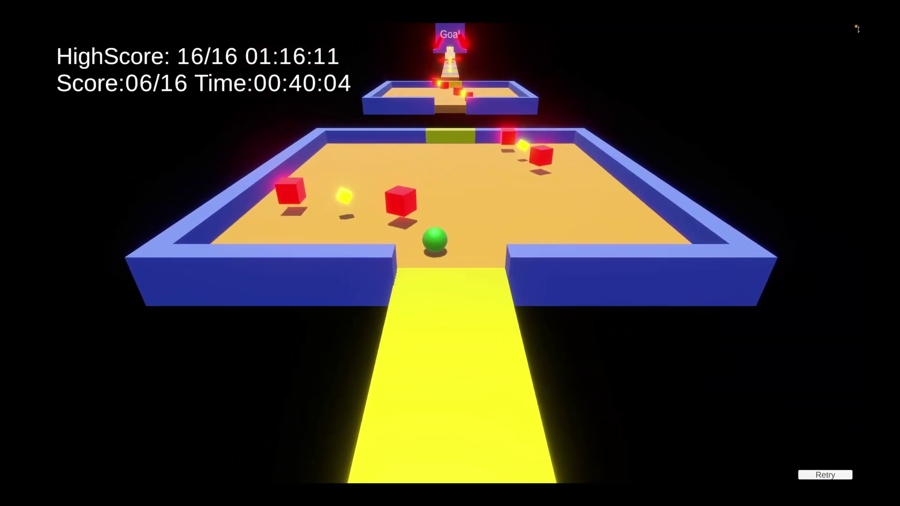
pyautogui.press('d')
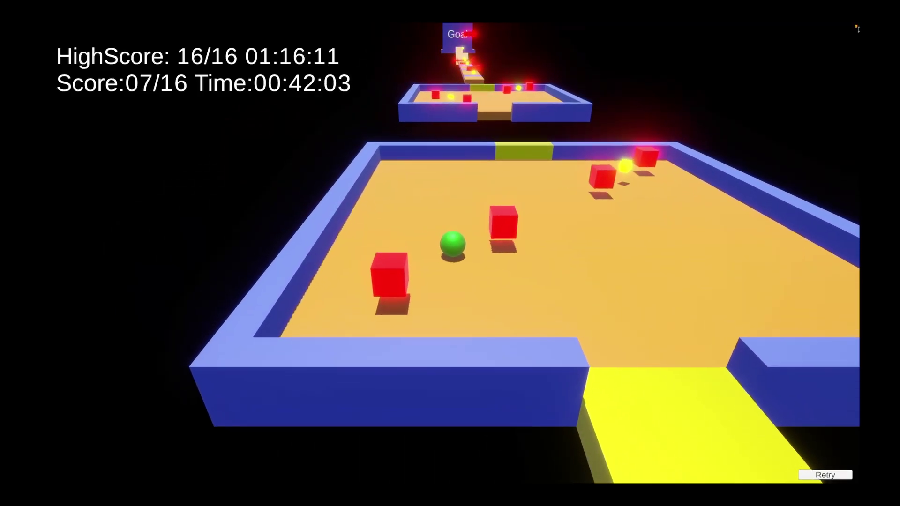